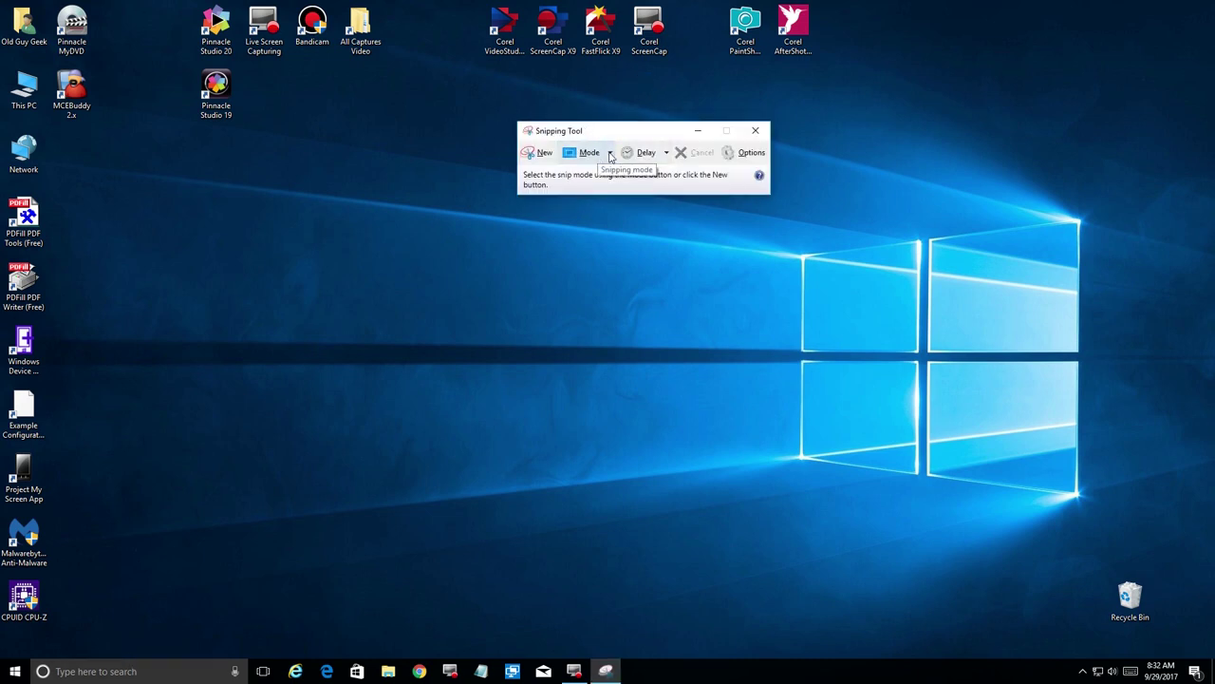
Take a full-screen snip of the desktop and close Snipping Tool without saving it
click(583, 150)
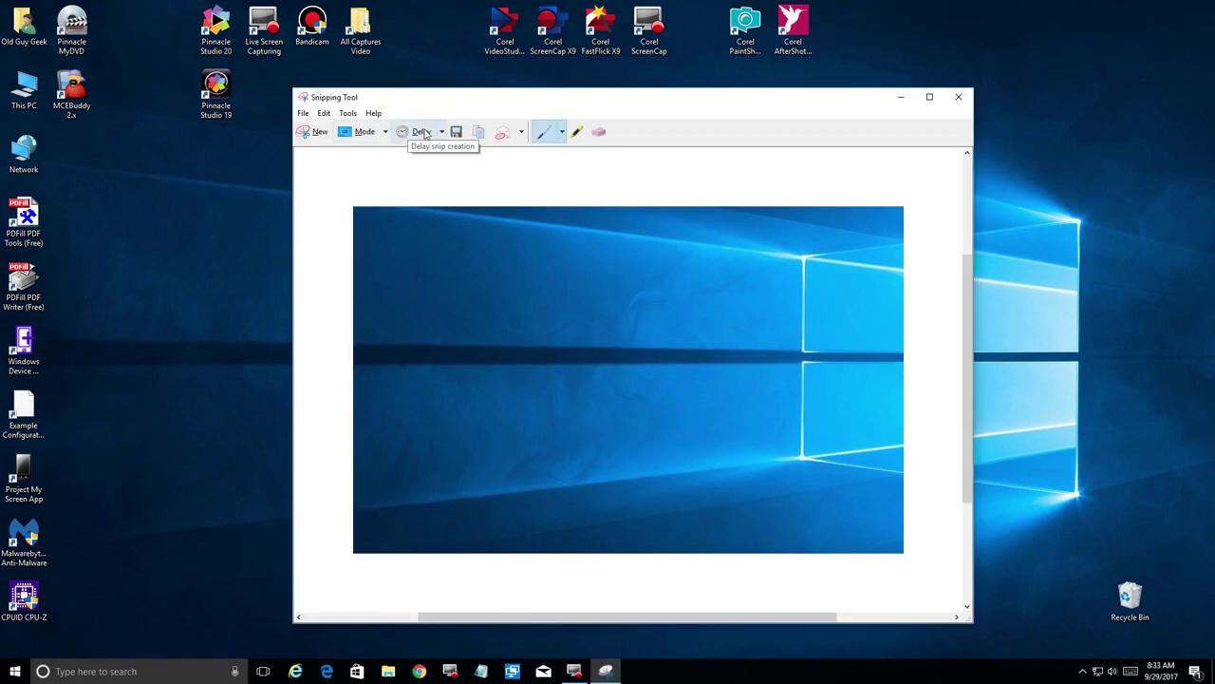
key(alt+F4)
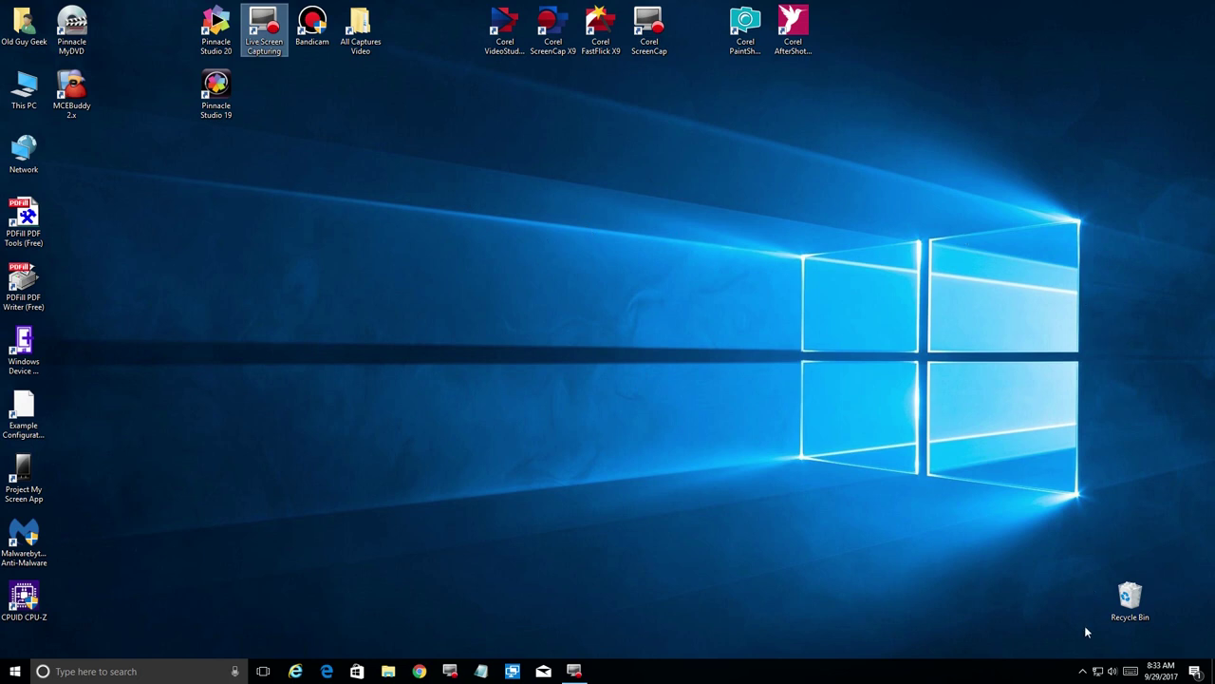
right_click(1082, 675)
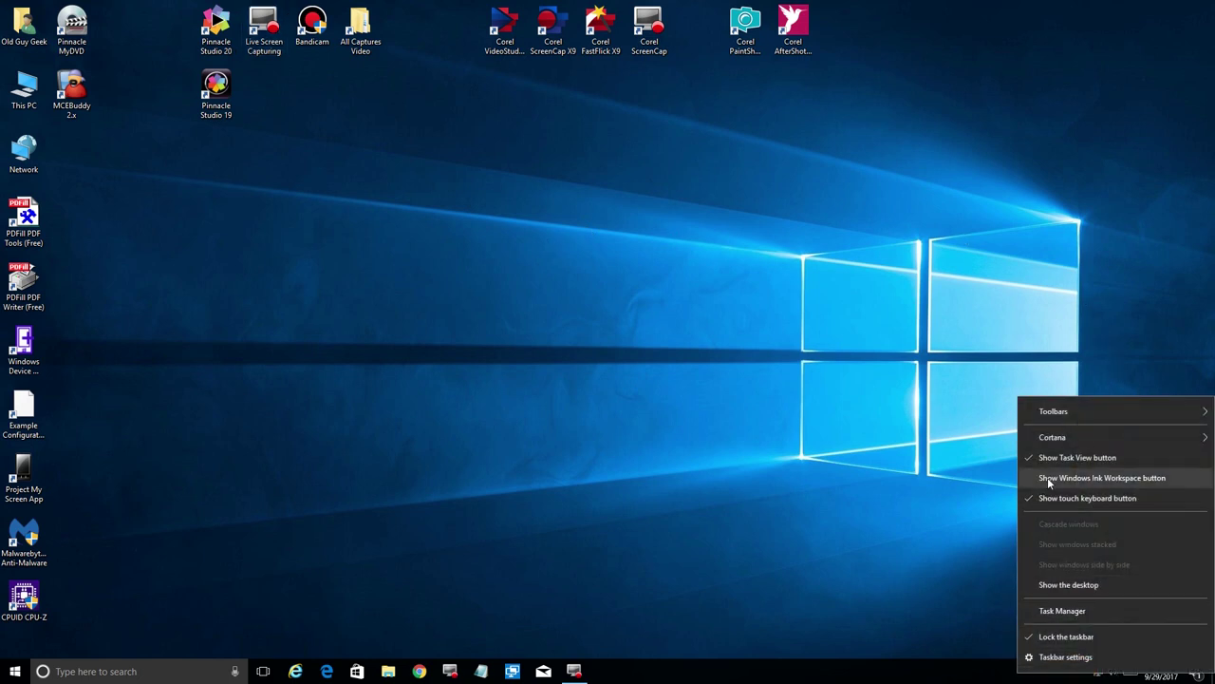
Turn on the Windows Ink Workspace taskbar button and launch Screen sketch from it
click(1165, 479)
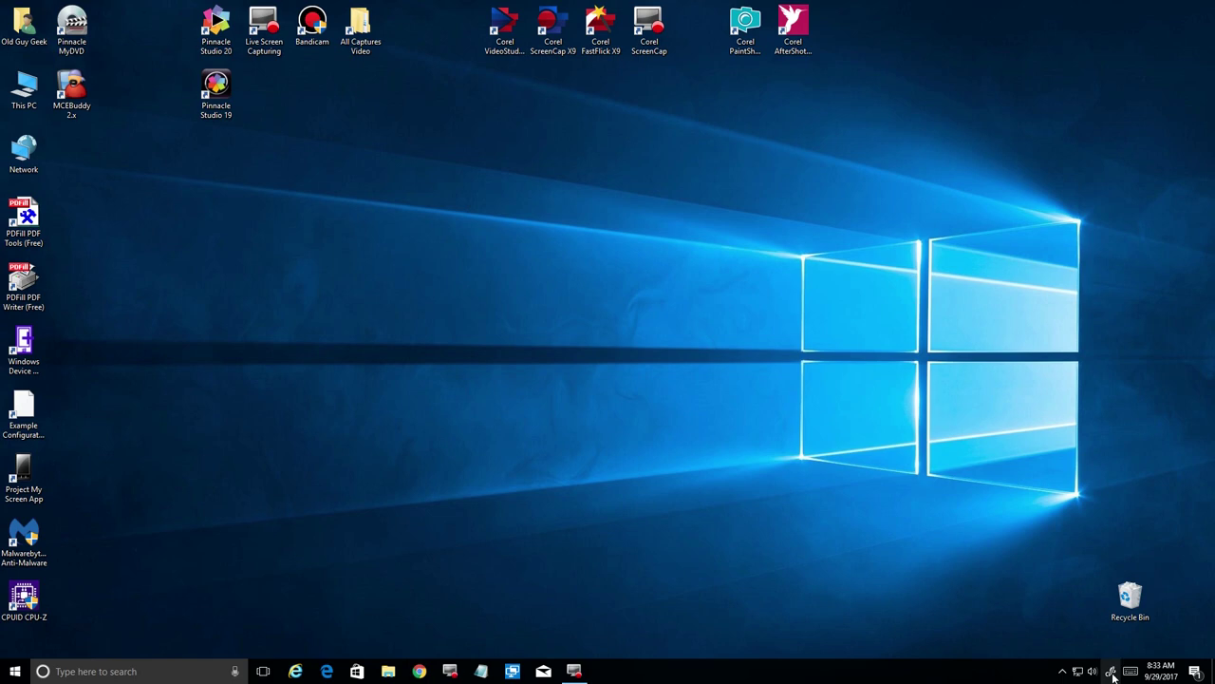
click(1110, 672)
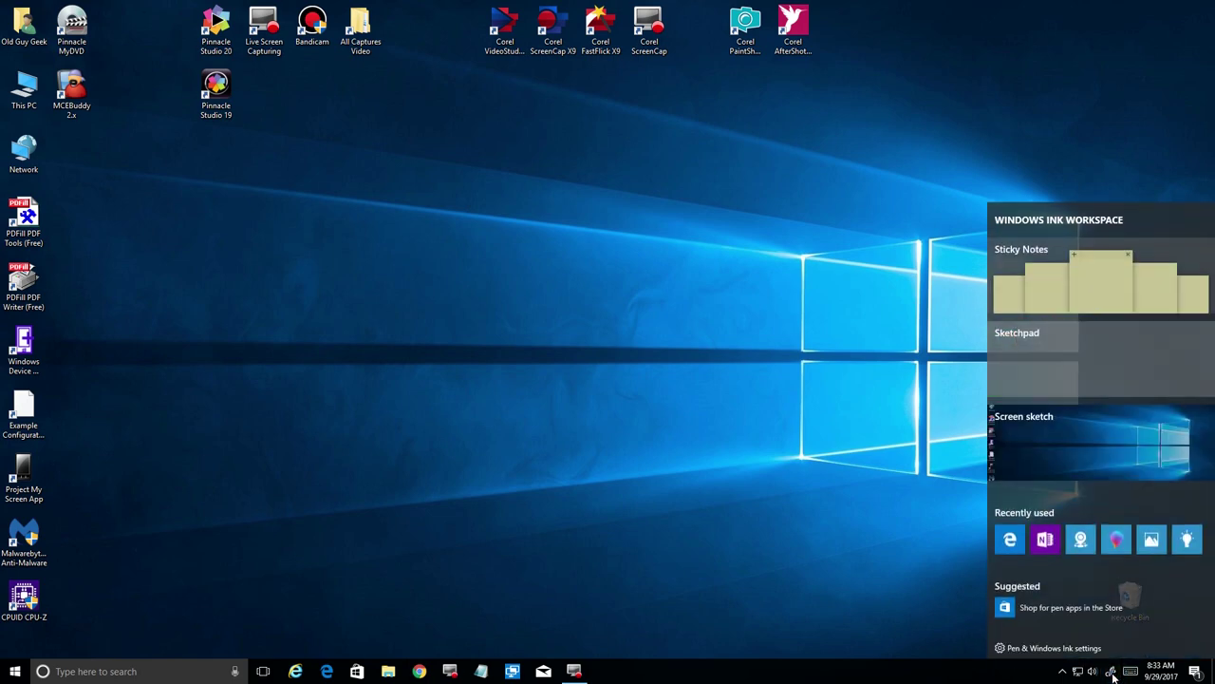
click(1066, 449)
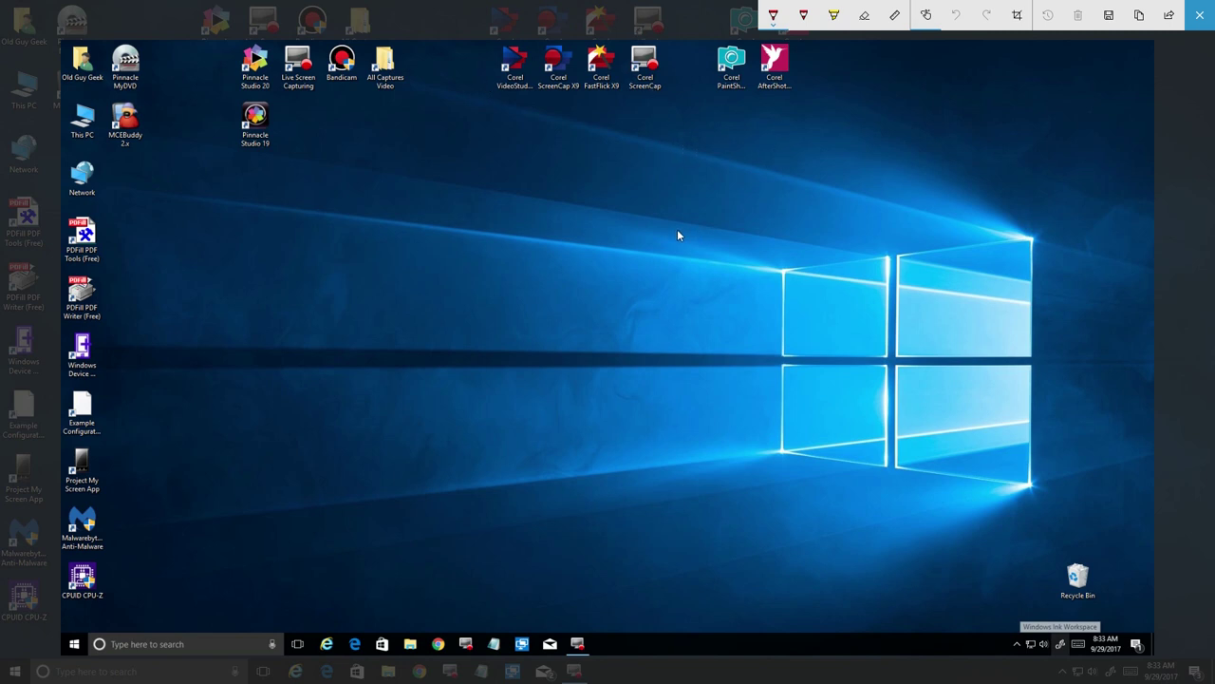
Circle the Pinnacle Studio 19 icon with a thicker red ballpoint pen stroke
click(774, 17)
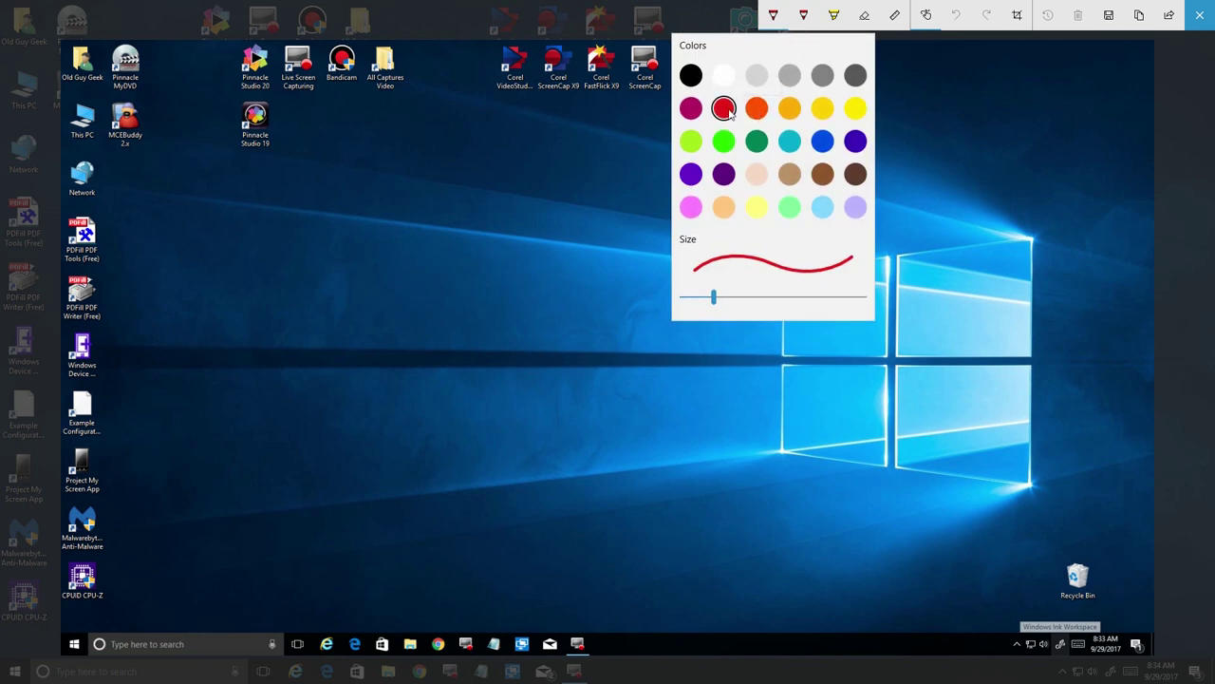
drag(713, 296, 770, 306)
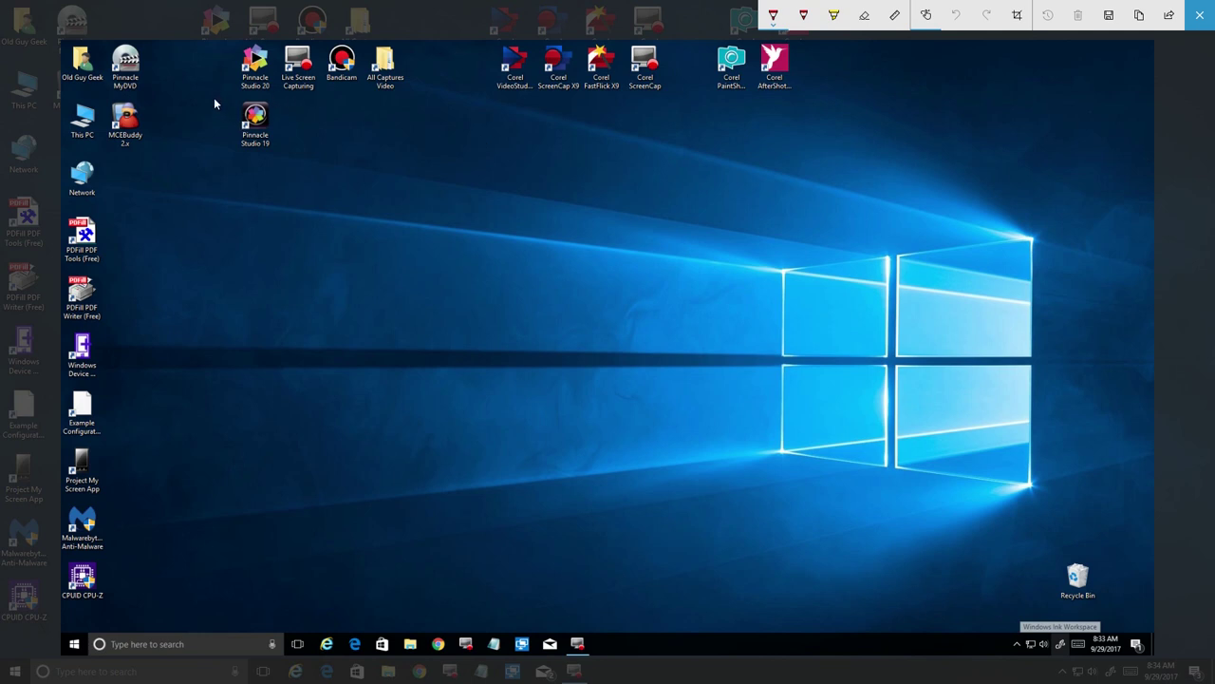
mouse_move(215, 104)
mouse_down()
mouse_move(270, 92)
mouse_move(300, 138)
mouse_move(257, 170)
mouse_move(207, 143)
mouse_move(222, 96)
mouse_up()
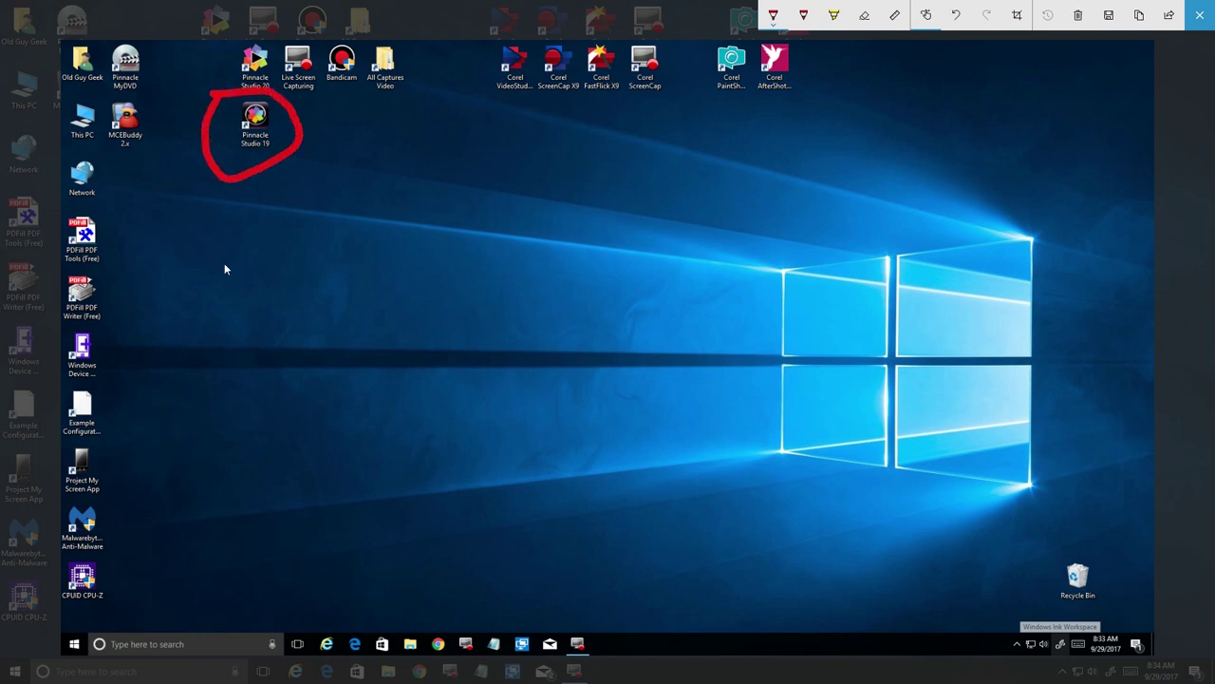
Circle the first Corel icon with a thicker yellow pencil stroke
click(803, 16)
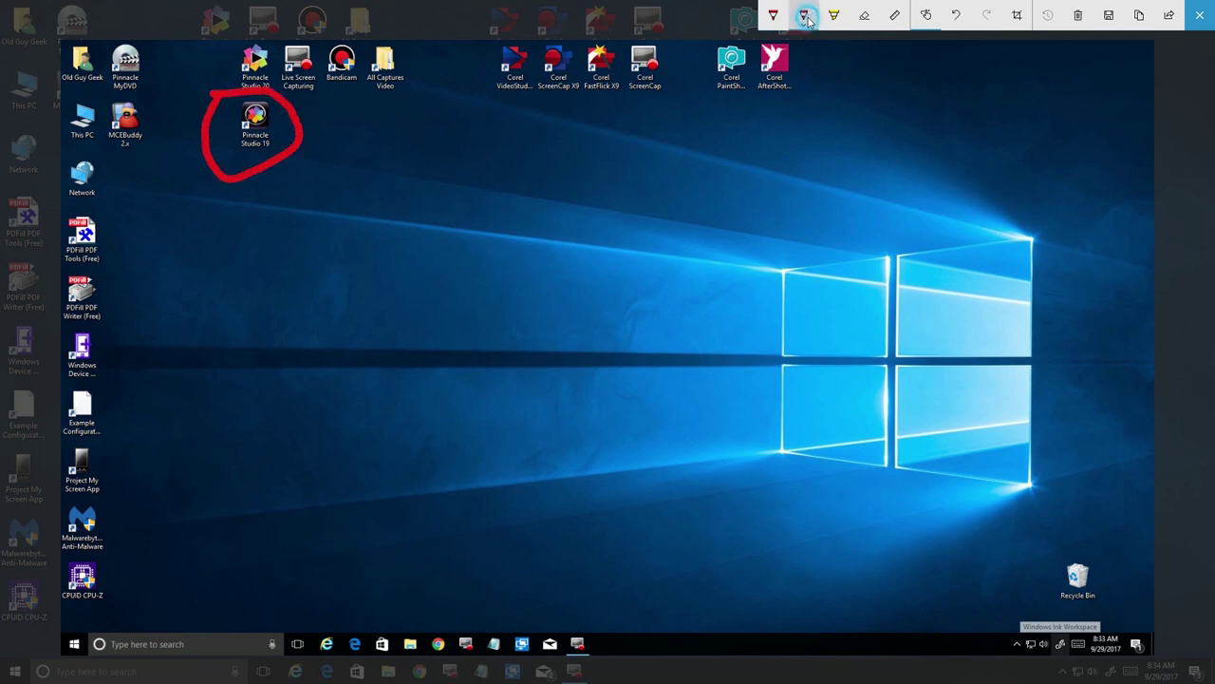
click(804, 17)
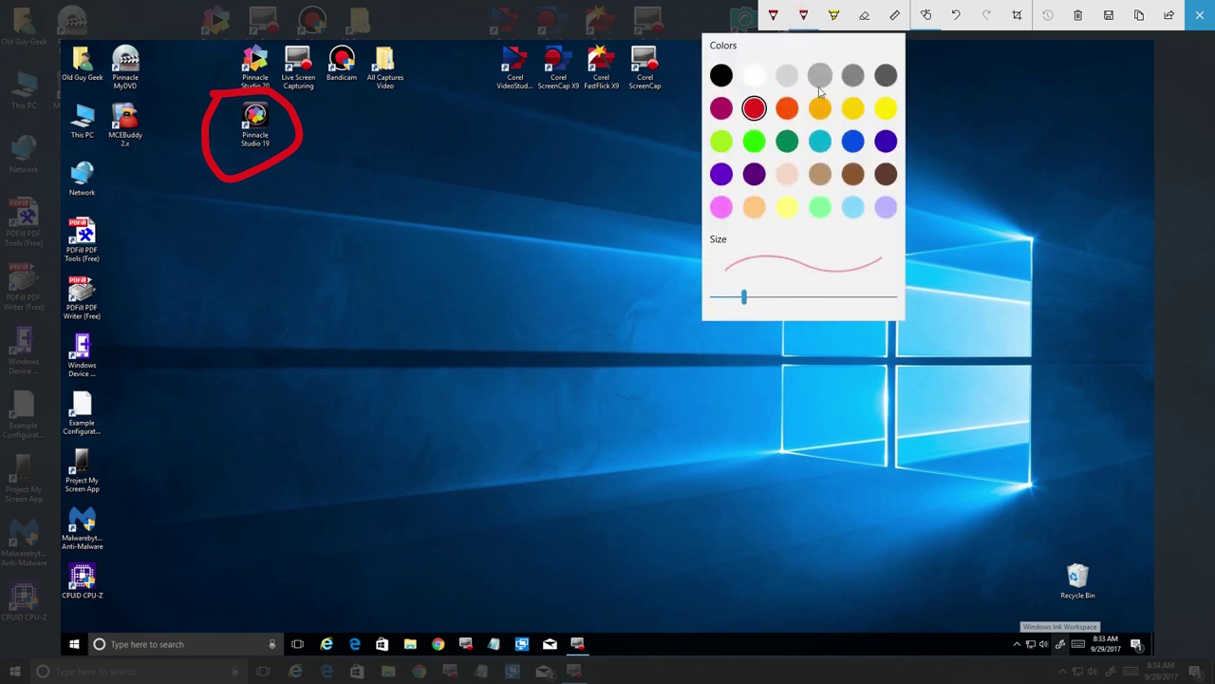
click(886, 109)
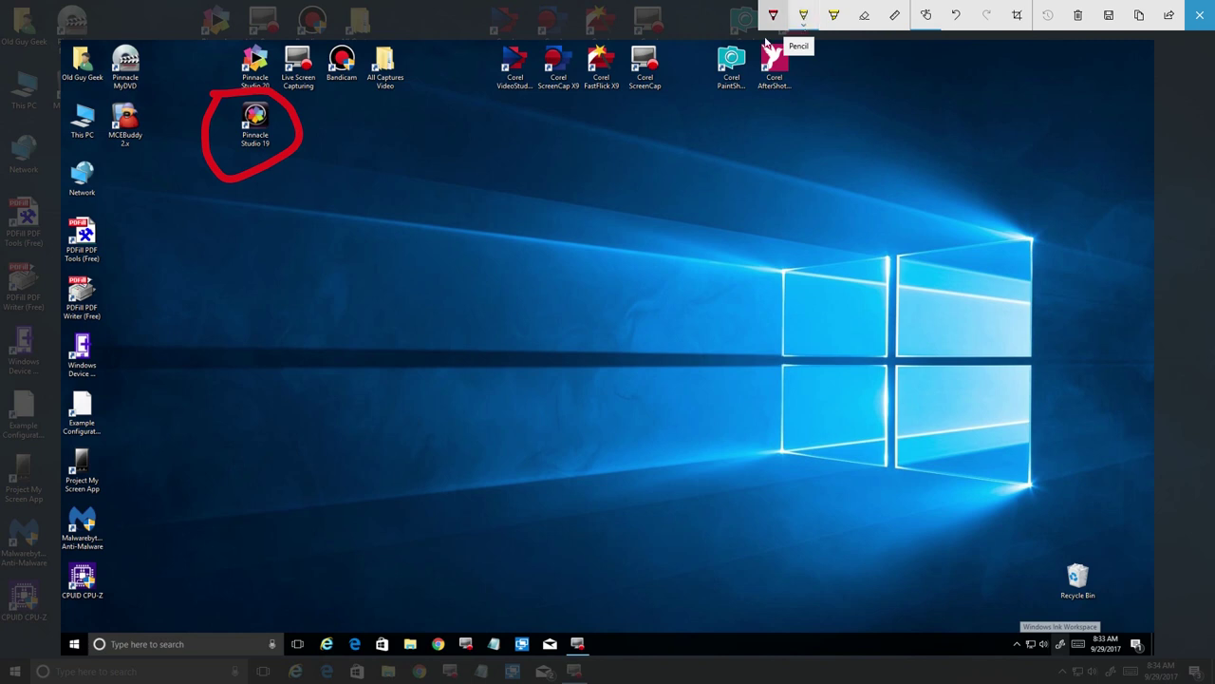
click(802, 16)
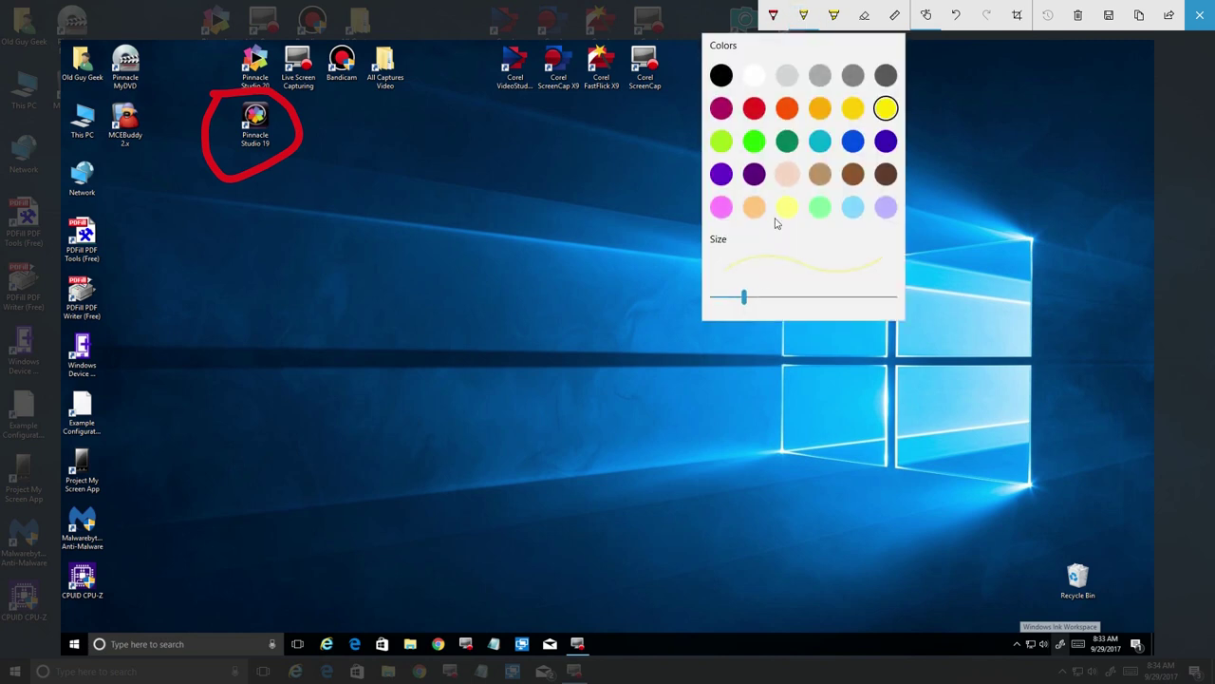
click(779, 296)
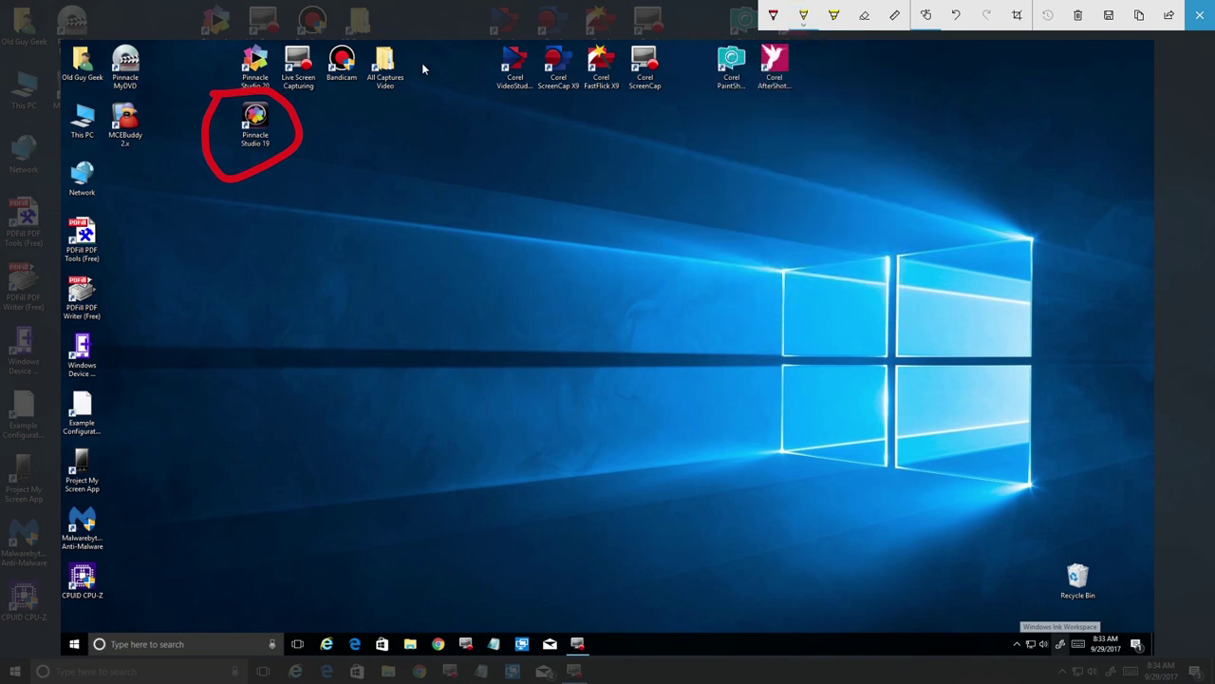
mouse_move(462, 71)
mouse_down()
mouse_move(507, 50)
mouse_move(534, 75)
mouse_move(530, 99)
mouse_move(469, 119)
mouse_move(465, 62)
mouse_up()
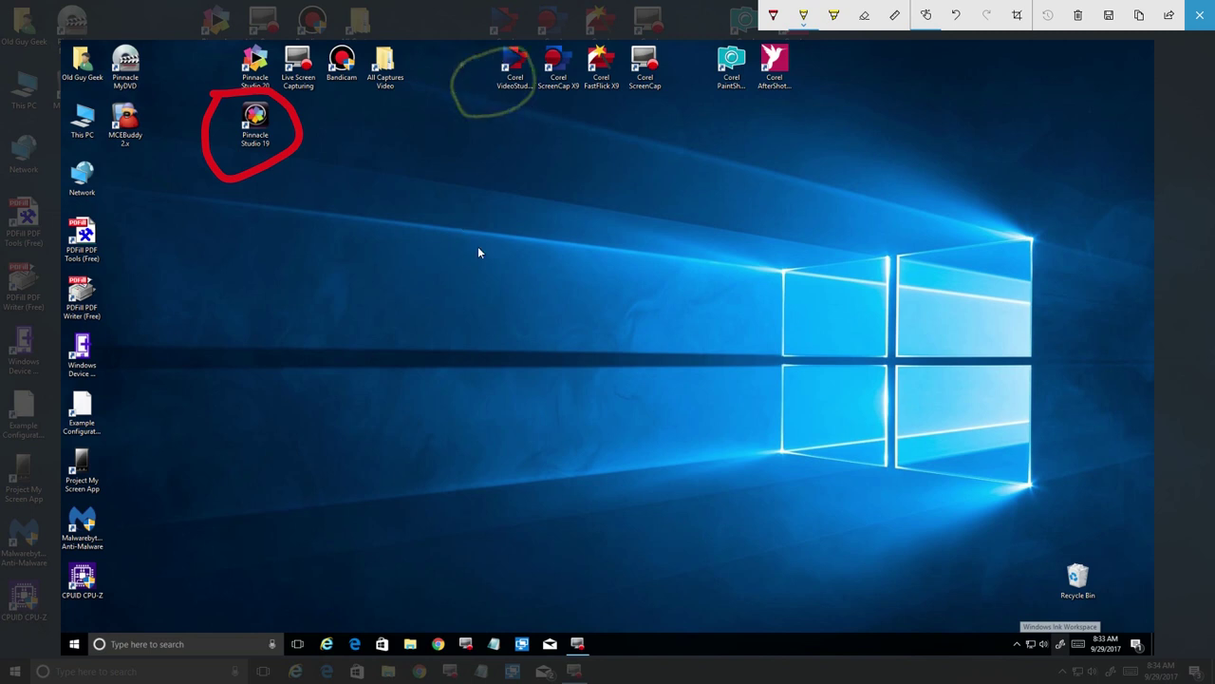
Loop the Corel PaintShop and Corel AfterShot icons with a thick green highlighter
click(836, 17)
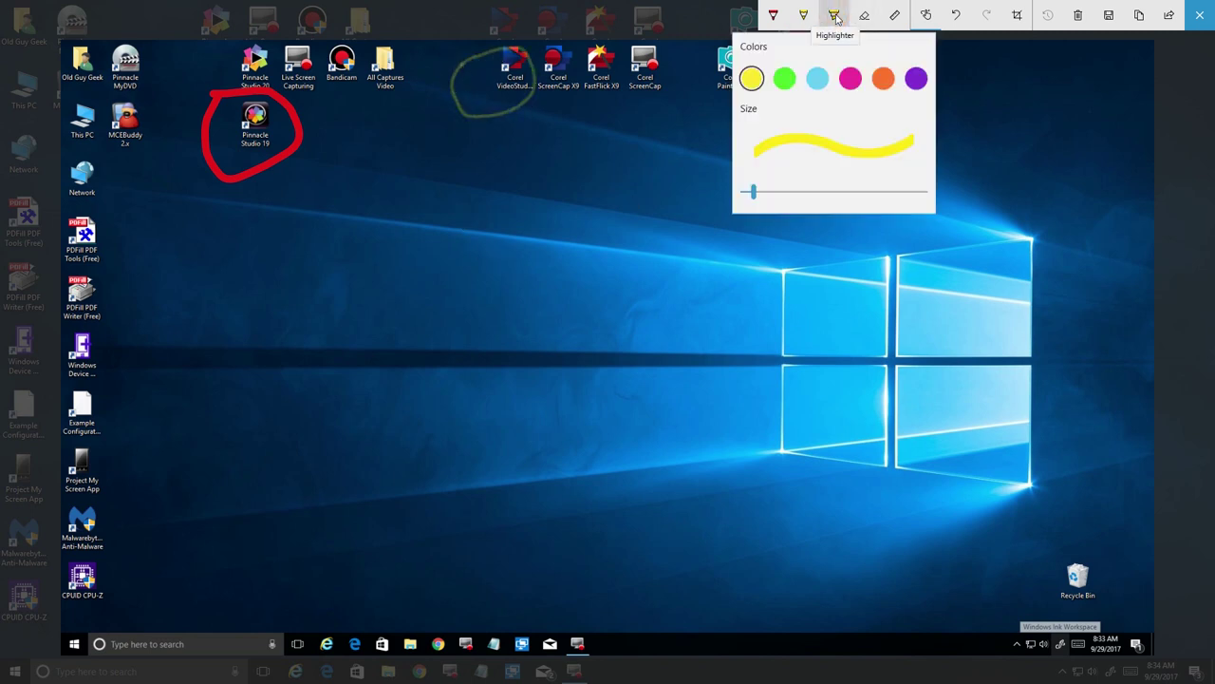
click(784, 76)
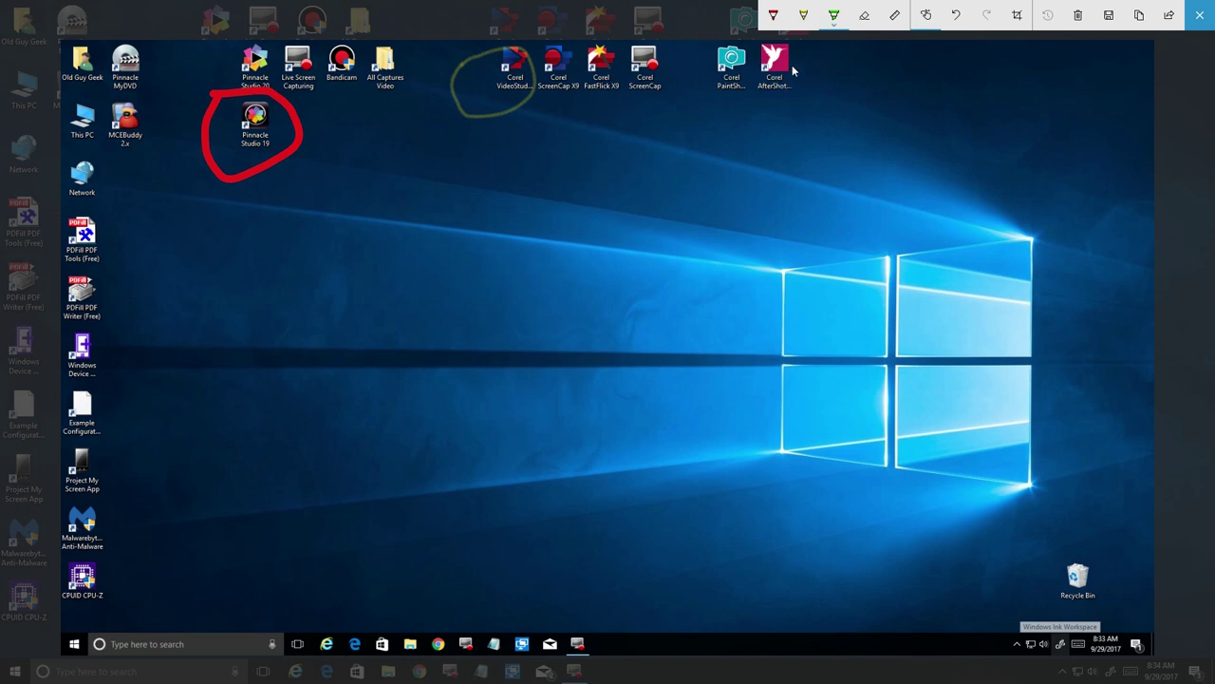
click(834, 16)
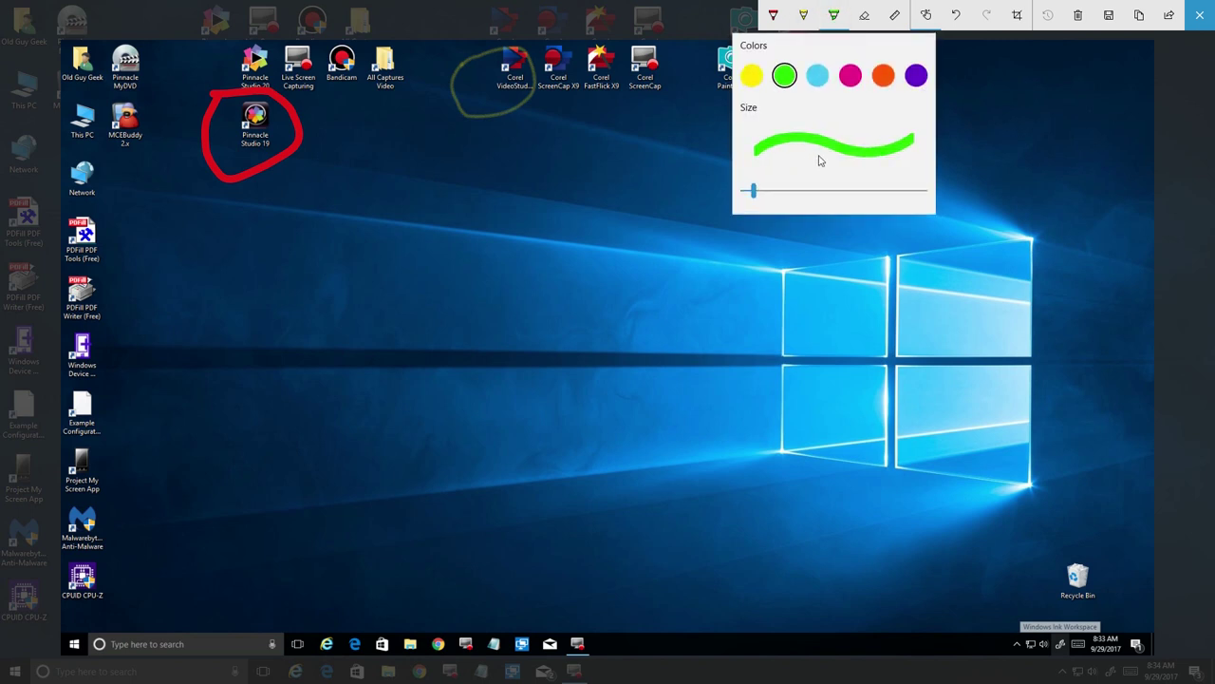
mouse_move(814, 190)
mouse_down()
mouse_move(849, 190)
mouse_move(767, 190)
mouse_up()
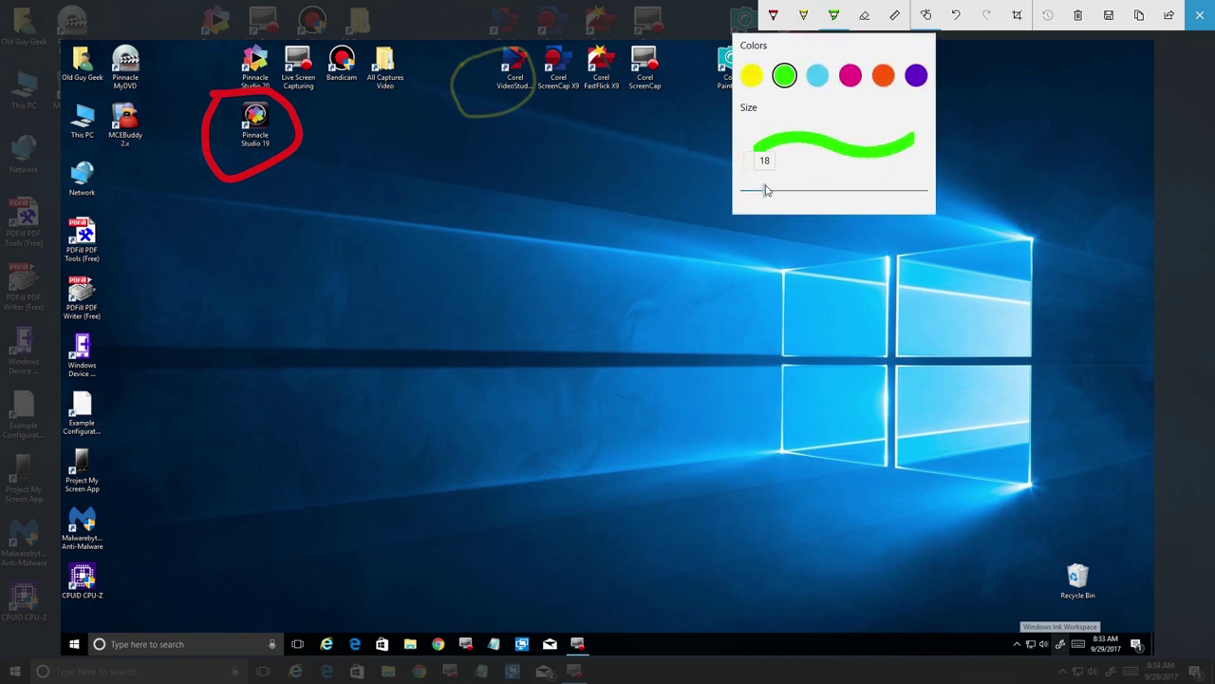
click(728, 179)
mouse_move(704, 120)
mouse_down()
mouse_move(757, 47)
mouse_move(804, 74)
mouse_move(776, 164)
mouse_move(702, 168)
mouse_move(696, 126)
mouse_up()
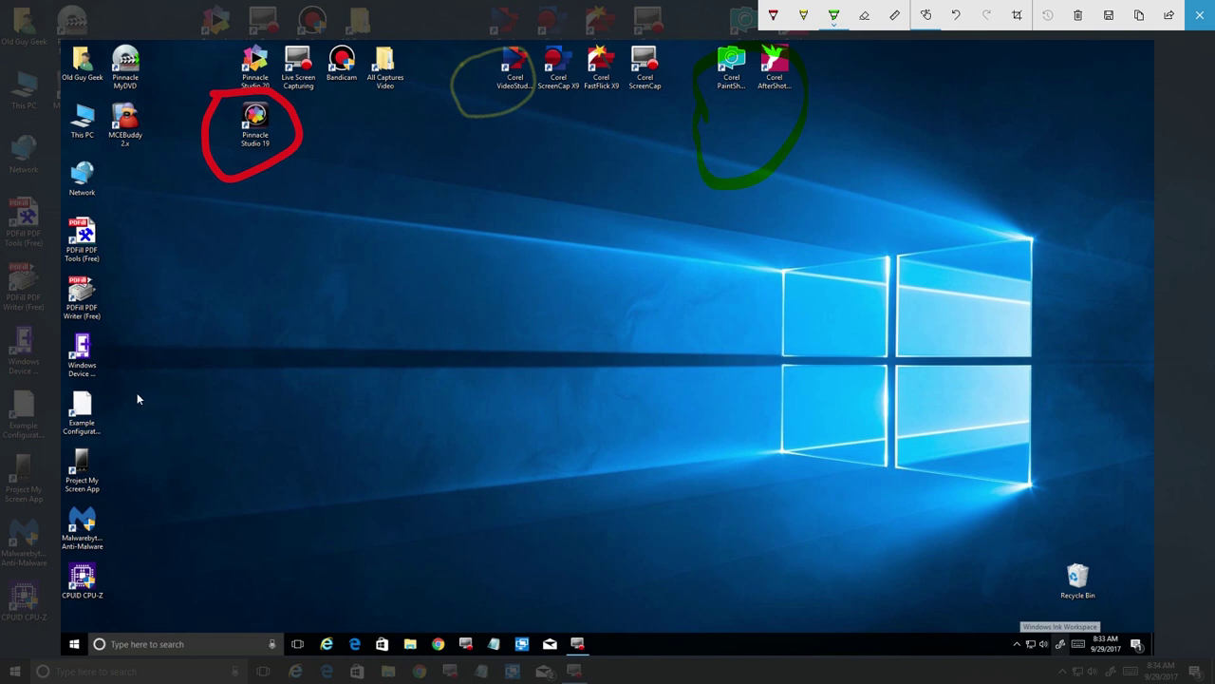
click(865, 16)
Remove the red circle around Pinnacle Studio 19 with the stroke eraser
click(865, 19)
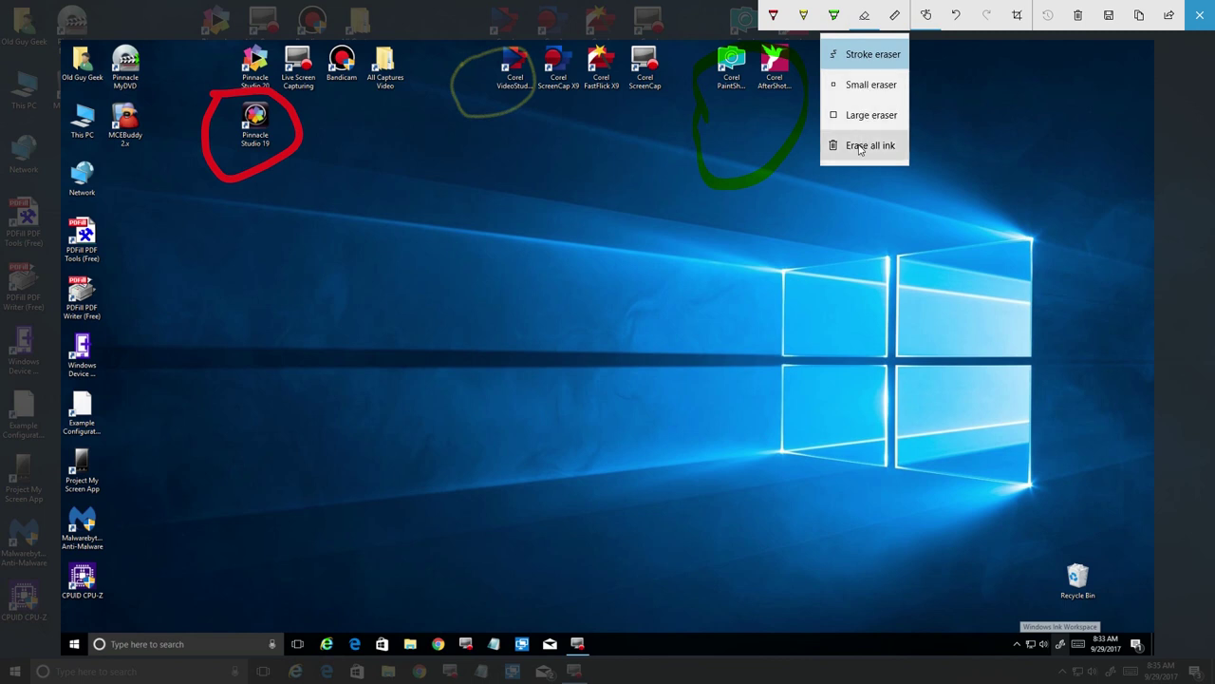
click(865, 55)
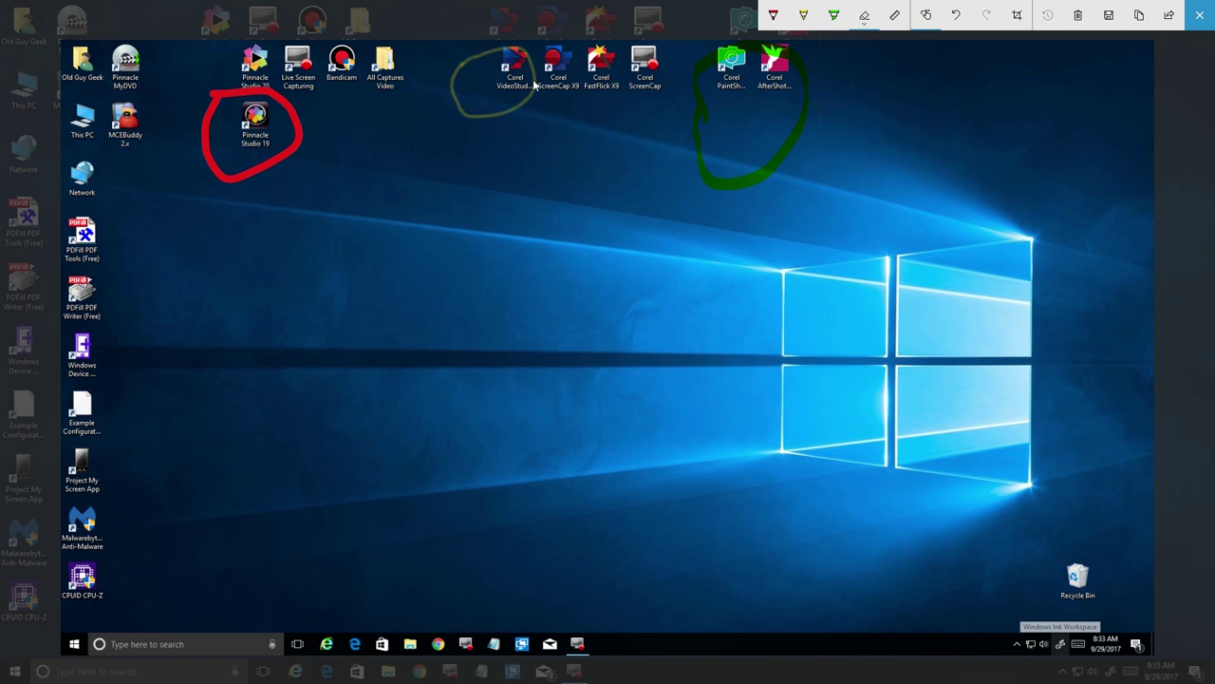
click(298, 139)
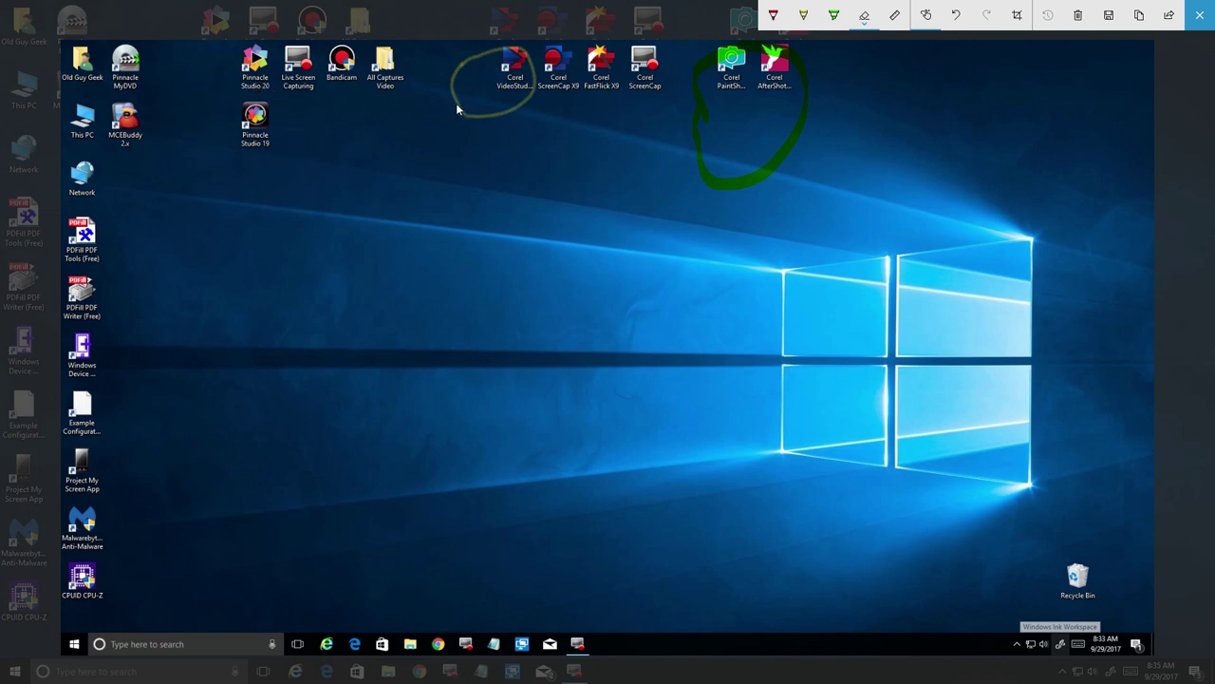
Rub out part of the green loop with the large eraser, then erase all ink
click(864, 16)
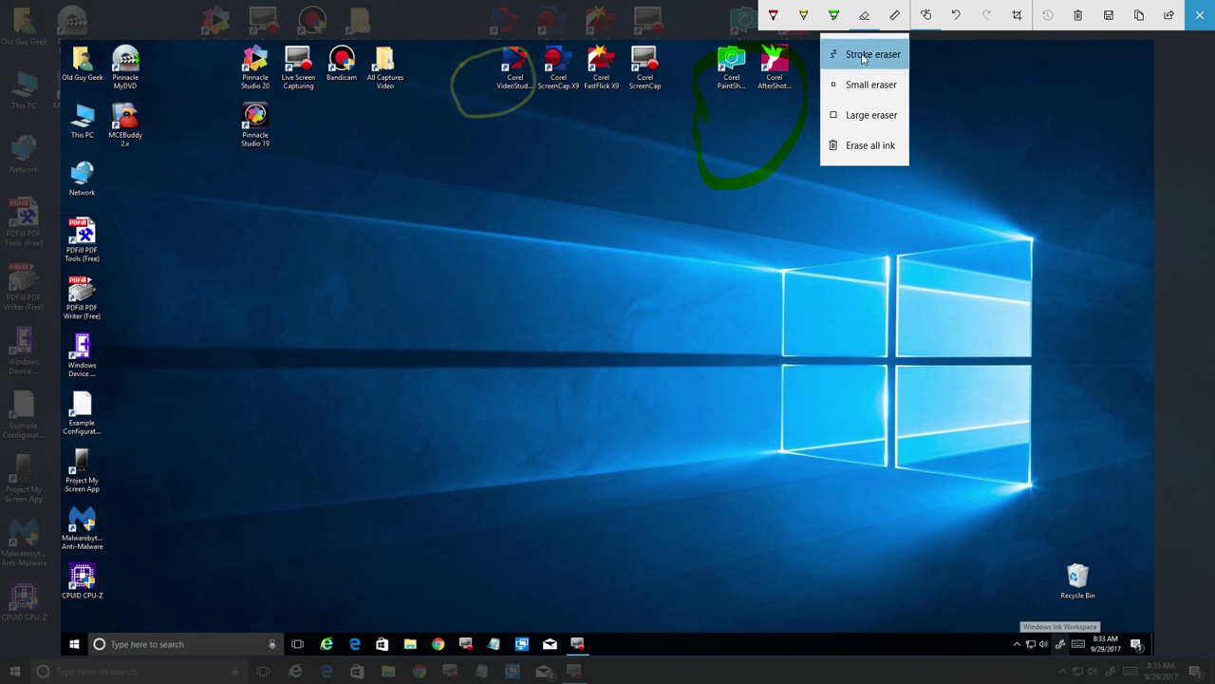
click(863, 114)
drag(805, 120, 744, 178)
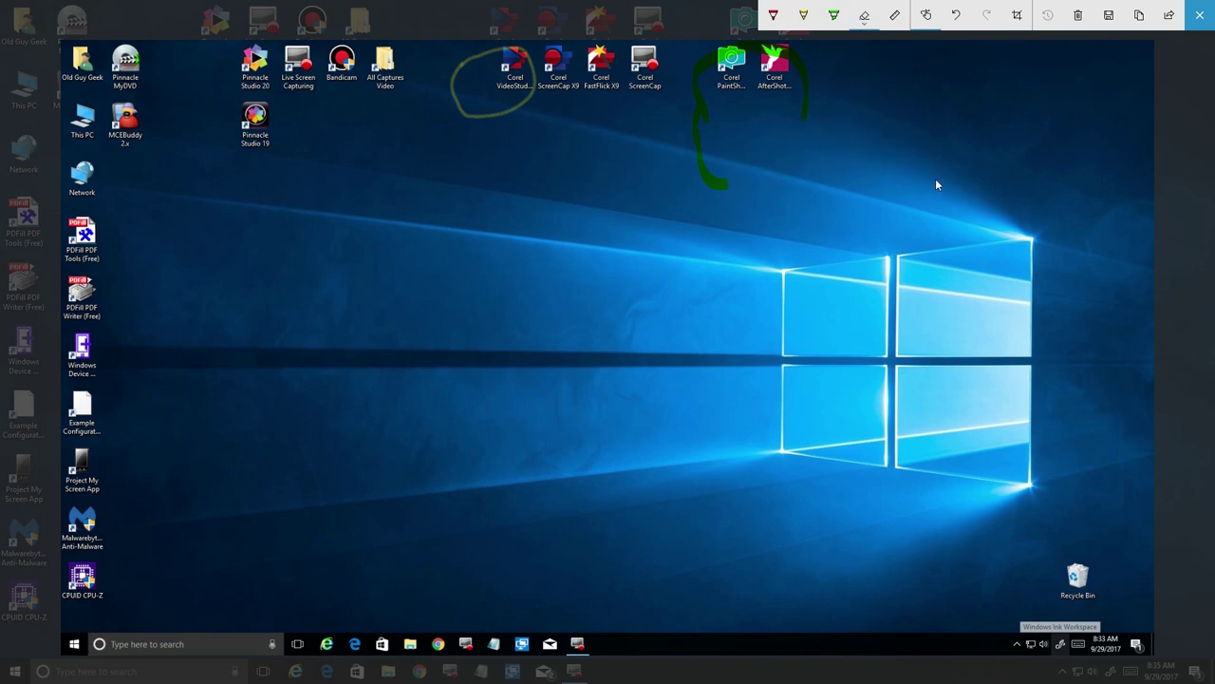
click(865, 17)
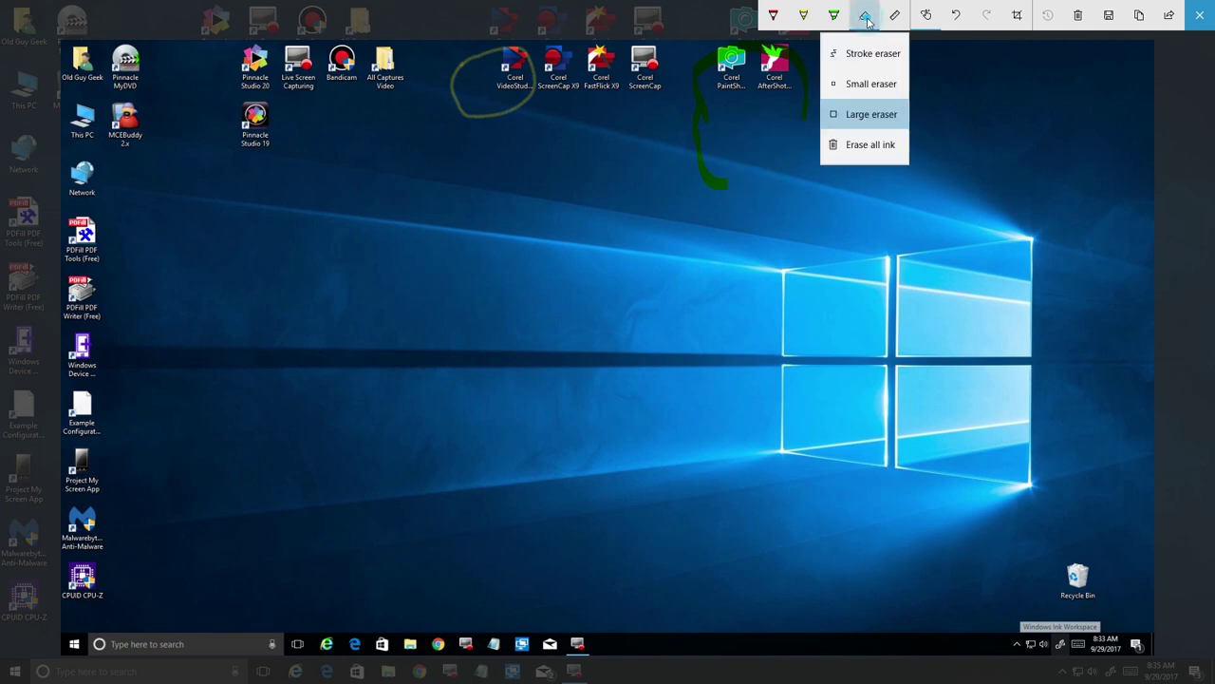
click(862, 155)
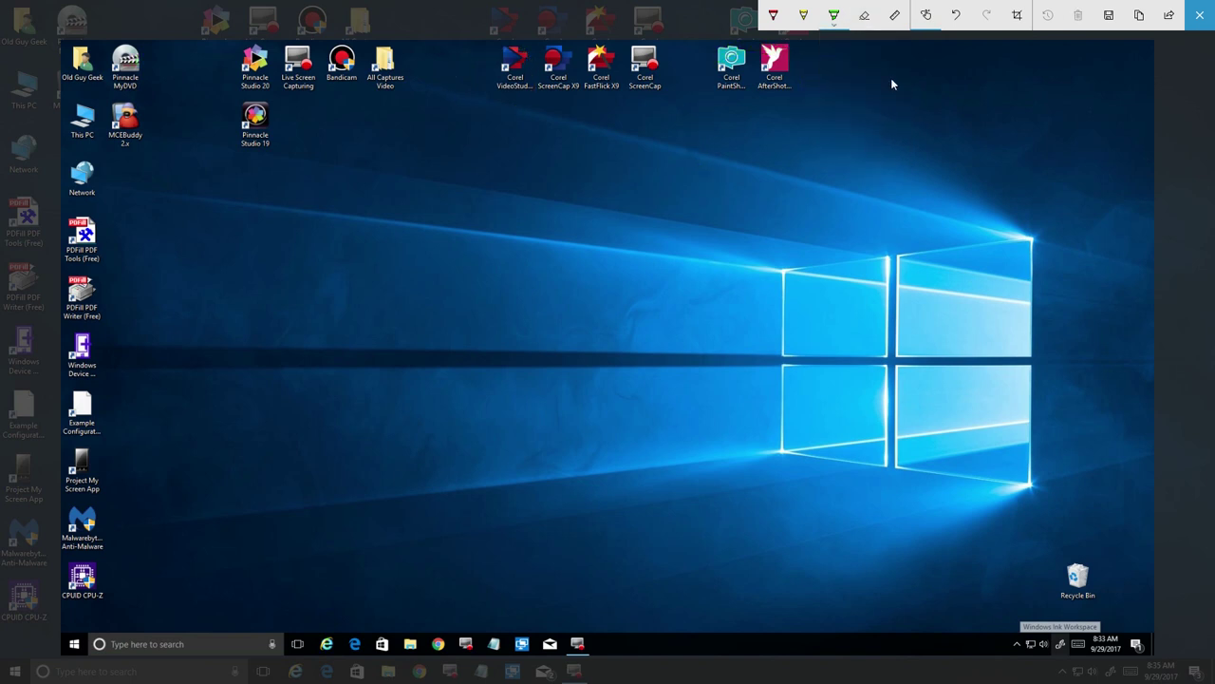
click(896, 17)
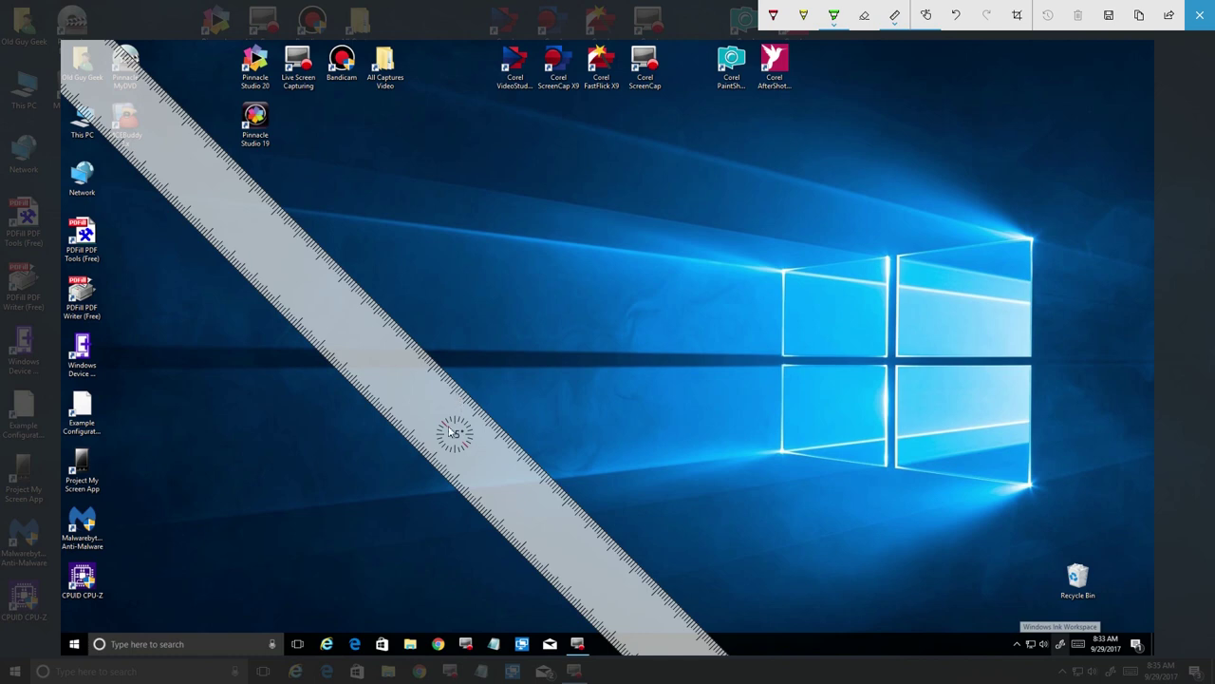
Slide the ruler to the middle of the screenshot and rotate it from 45° to 0°
drag(154, 94, 529, 450)
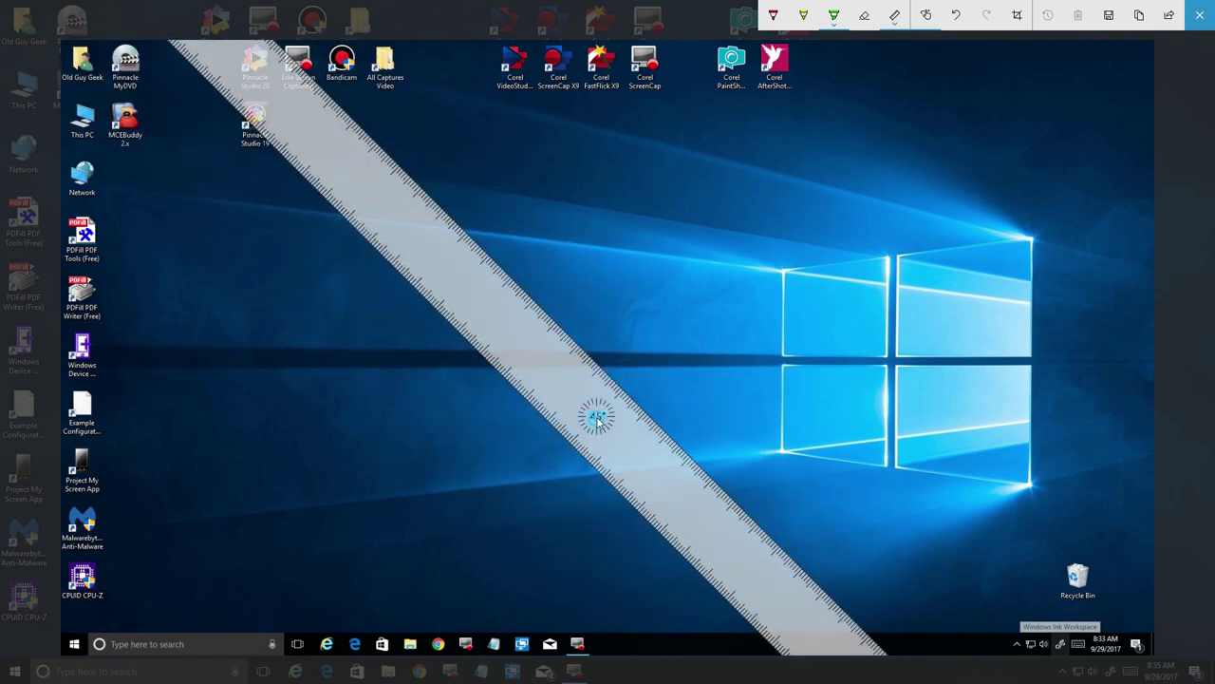
drag(588, 411, 589, 389)
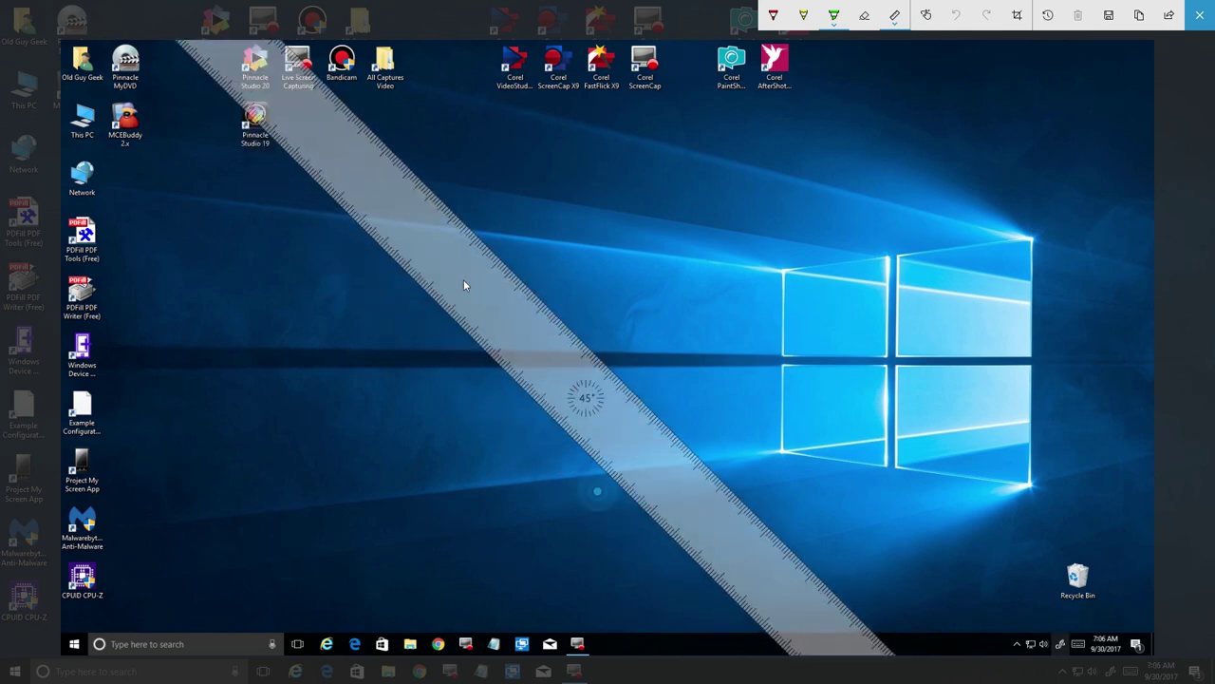
scroll(573, 385, down, 10)
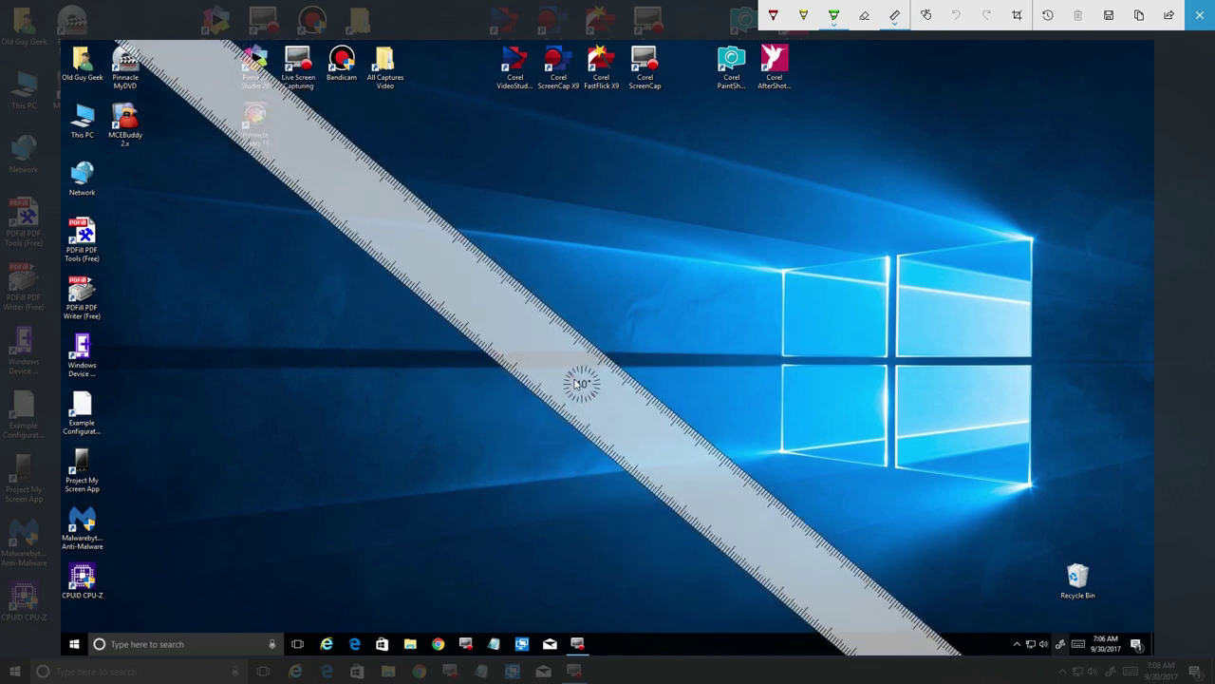
scroll(572, 382, down, 10)
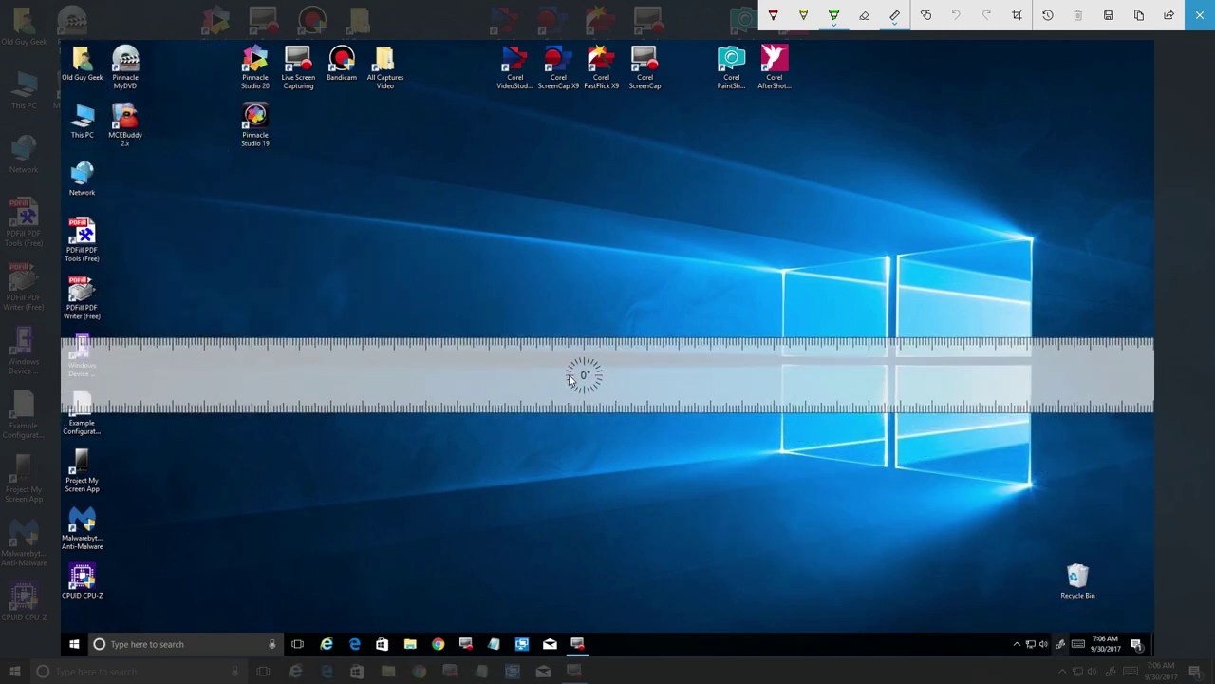
click(898, 19)
Move the protractor to the screenshot's centre, resize it, then hide it
click(897, 85)
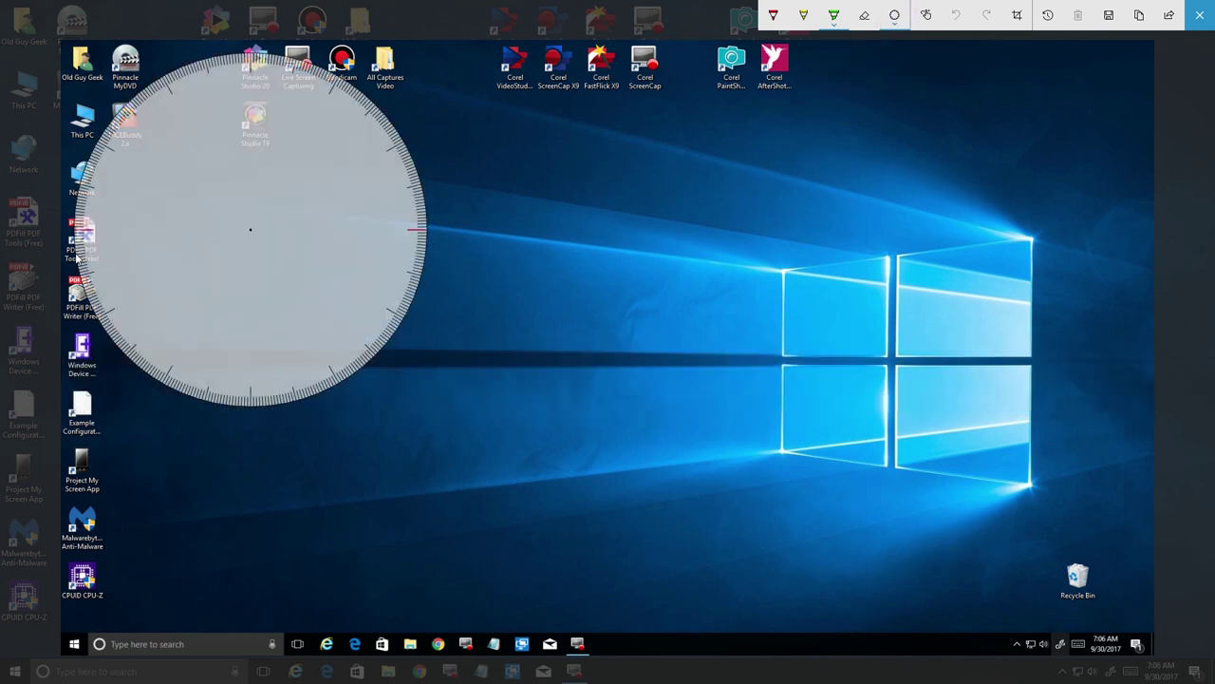
mouse_move(244, 212)
mouse_down()
mouse_move(482, 323)
mouse_move(567, 336)
mouse_up()
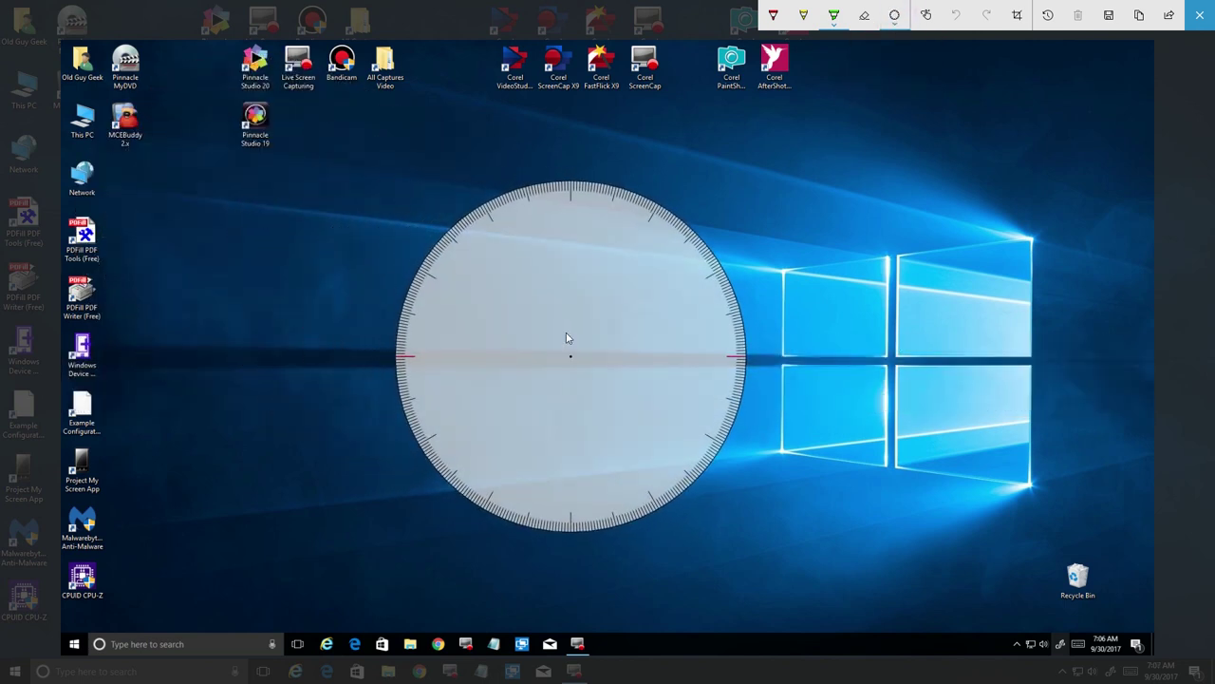
scroll(565, 330, down, 5)
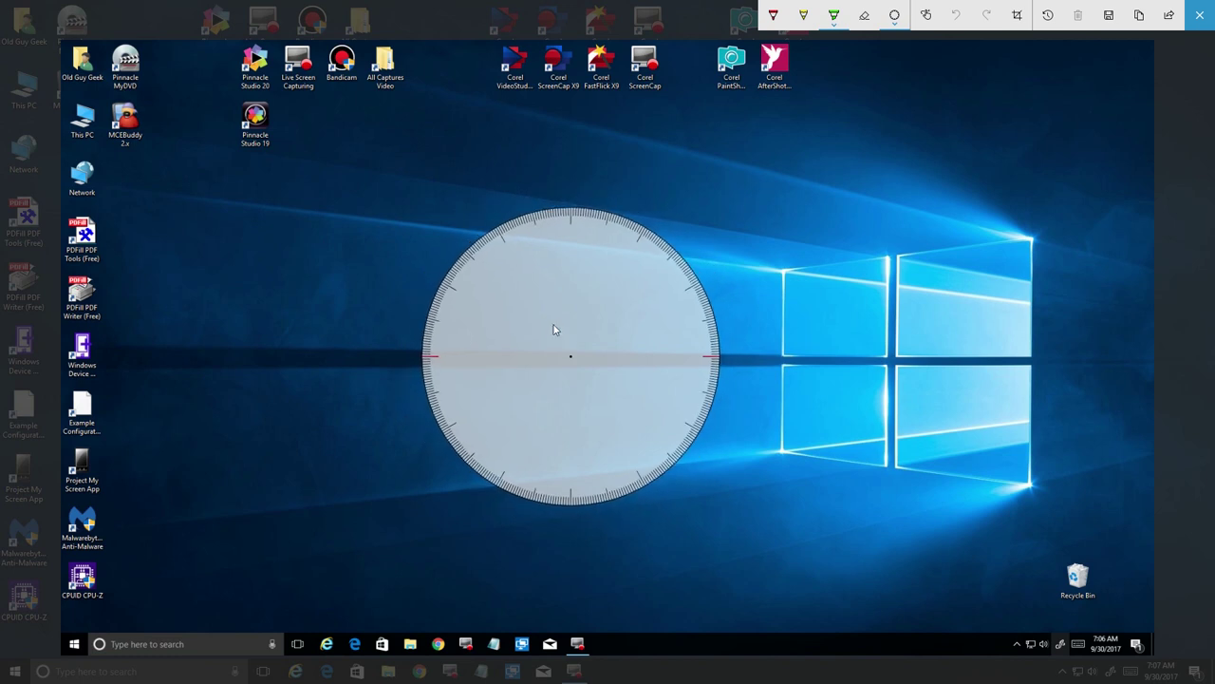
scroll(559, 317, up, 2)
scroll(560, 319, up, 4)
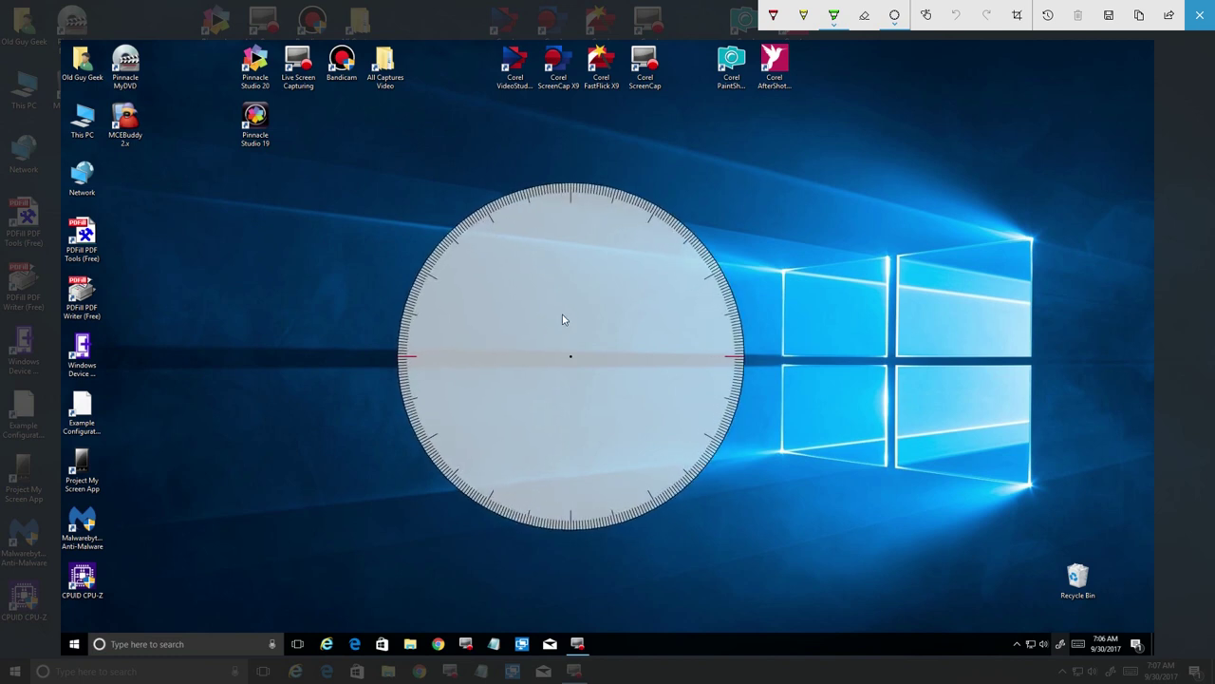
scroll(562, 319, up, 2)
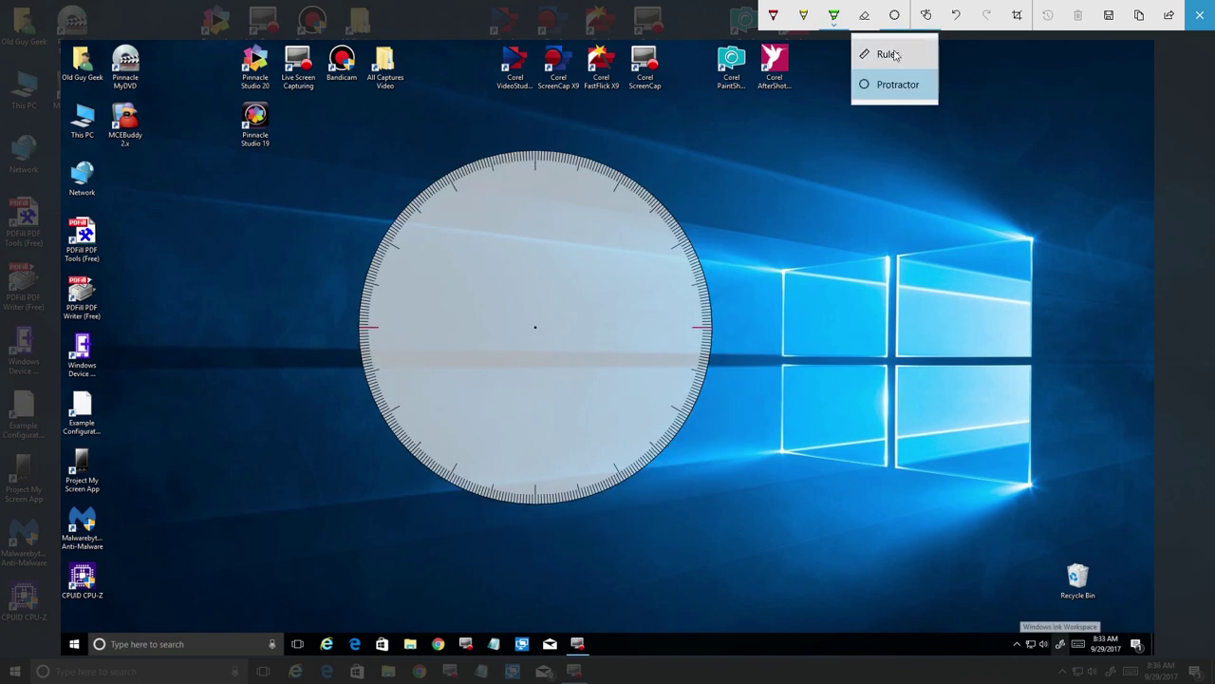
click(888, 89)
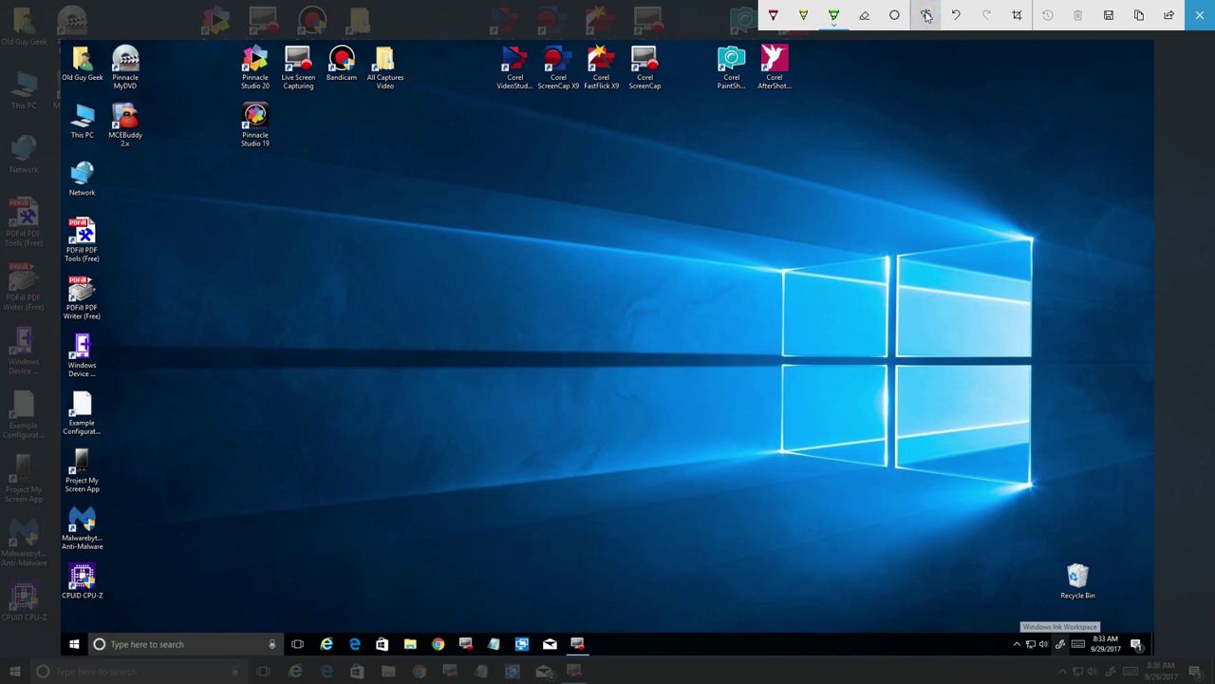
mouse_move(815, 202)
mouse_down()
mouse_move(735, 190)
mouse_move(624, 340)
mouse_move(1052, 385)
mouse_move(763, 170)
mouse_move(706, 187)
mouse_up()
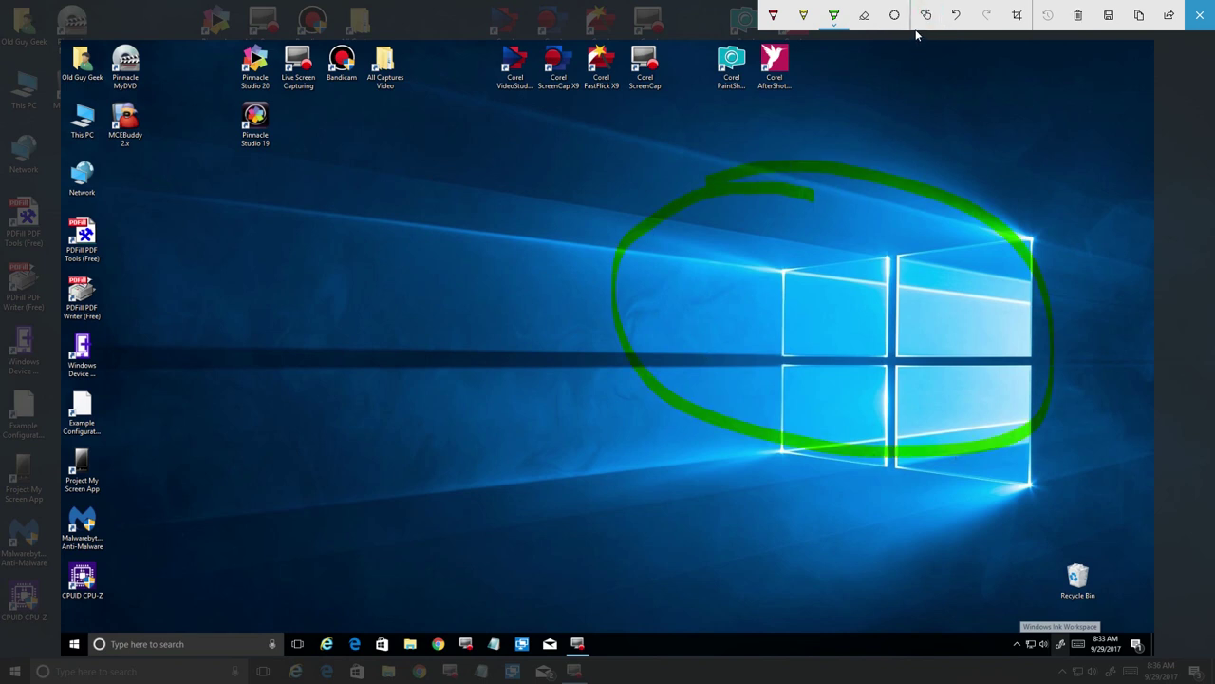
drag(294, 347, 388, 225)
drag(323, 362, 633, 430)
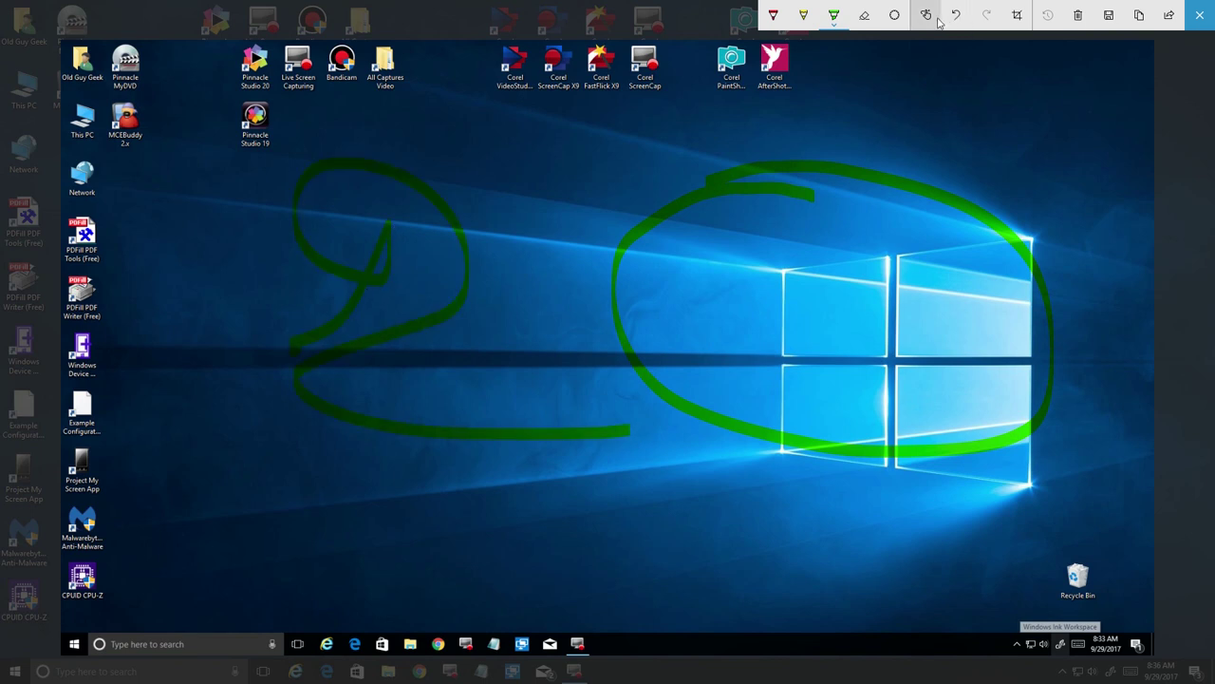
click(864, 17)
click(865, 17)
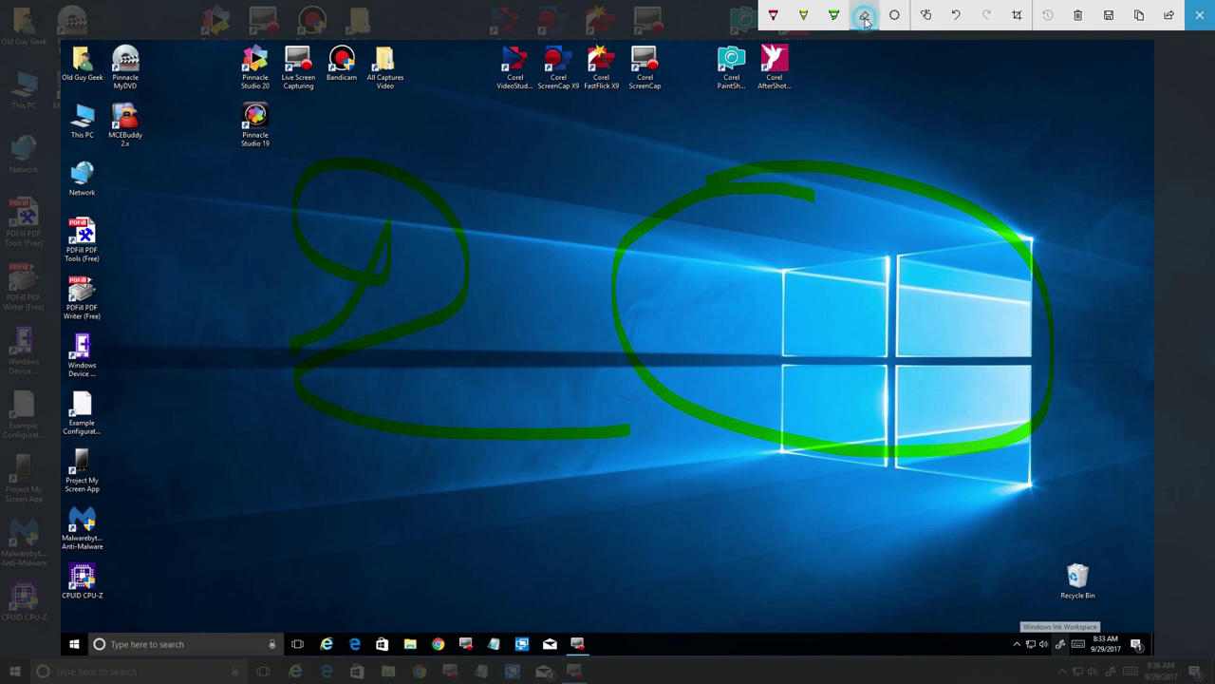
click(866, 146)
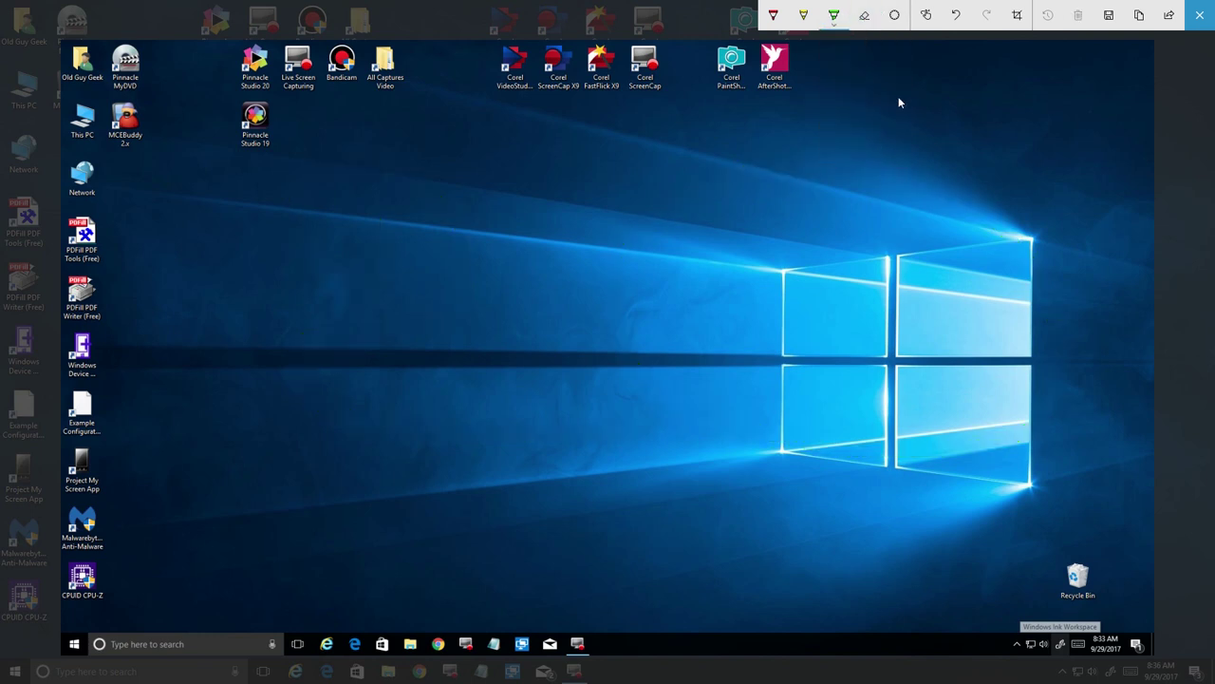
click(954, 16)
click(954, 16)
click(954, 17)
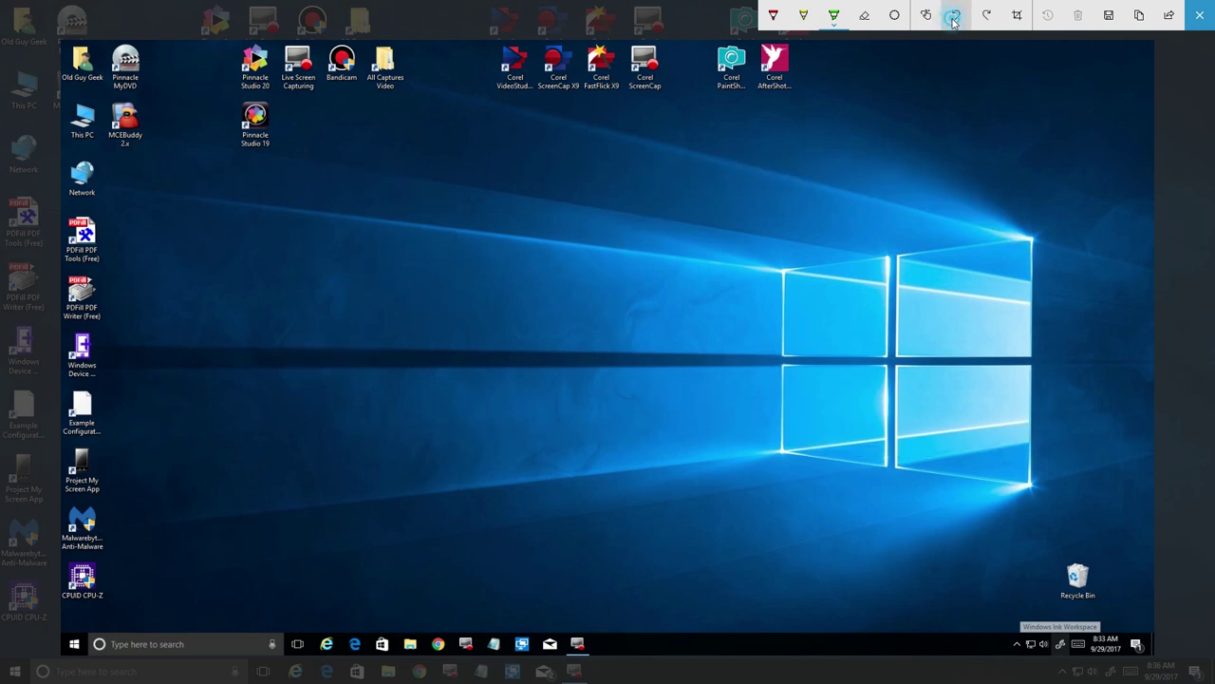
click(954, 16)
click(954, 16)
click(954, 16)
click(954, 16)
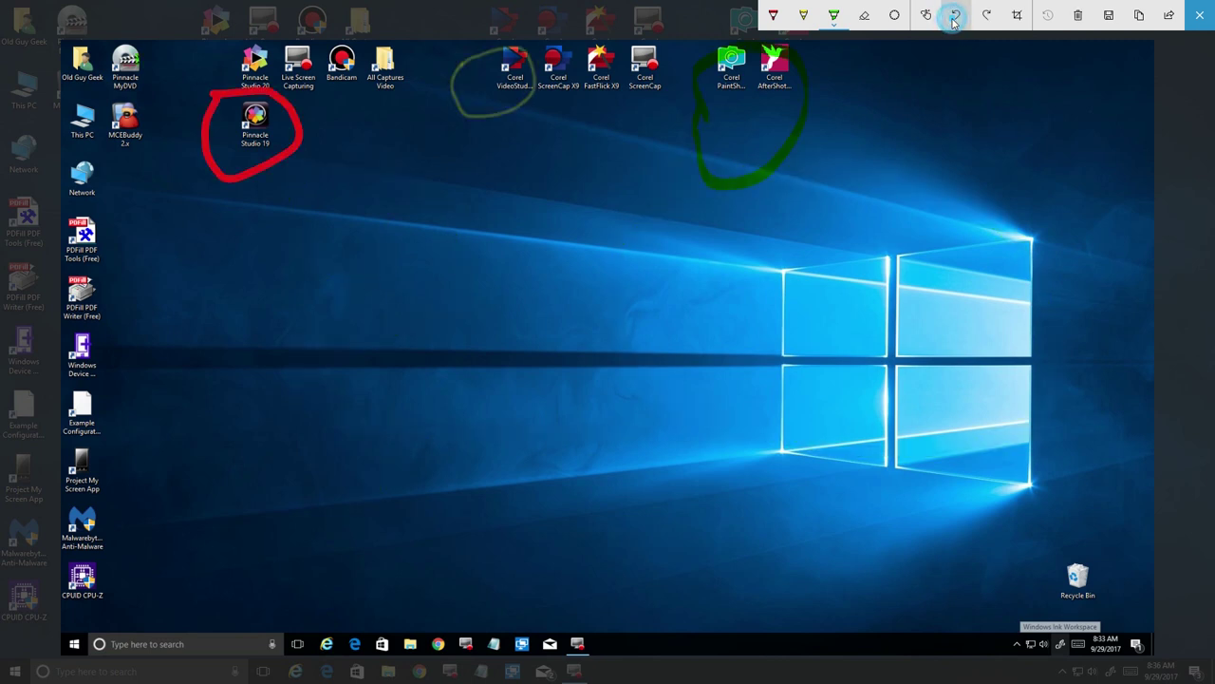
click(986, 16)
click(986, 16)
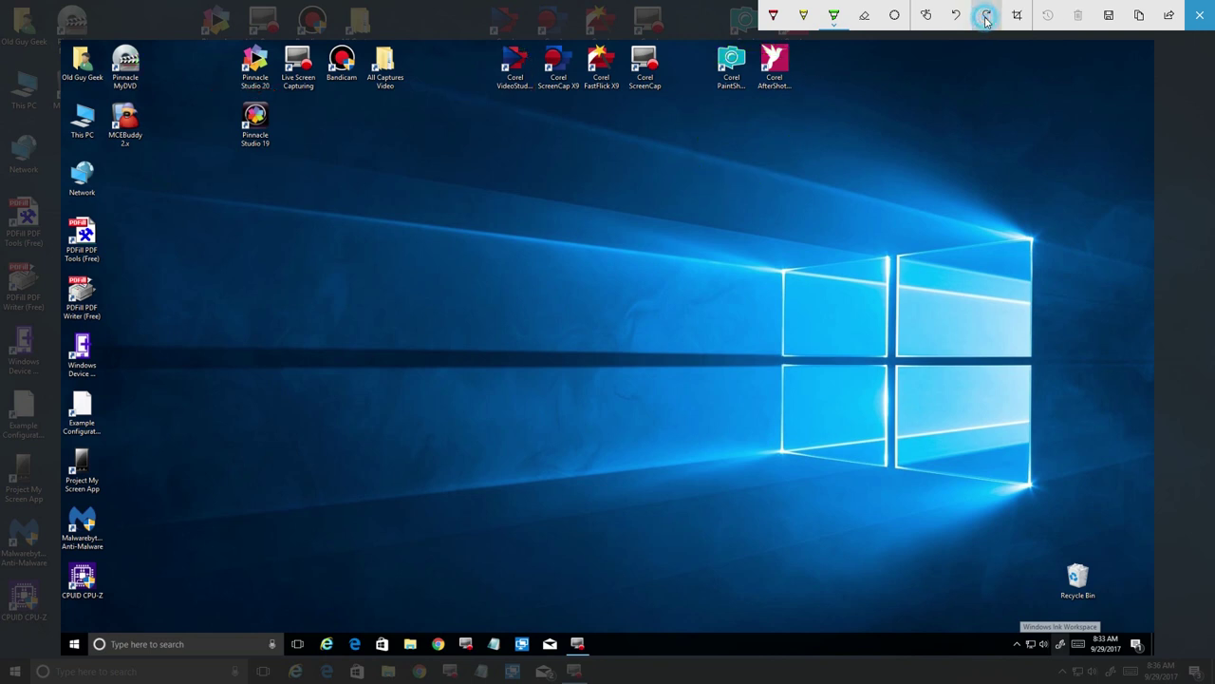
click(986, 16)
click(986, 17)
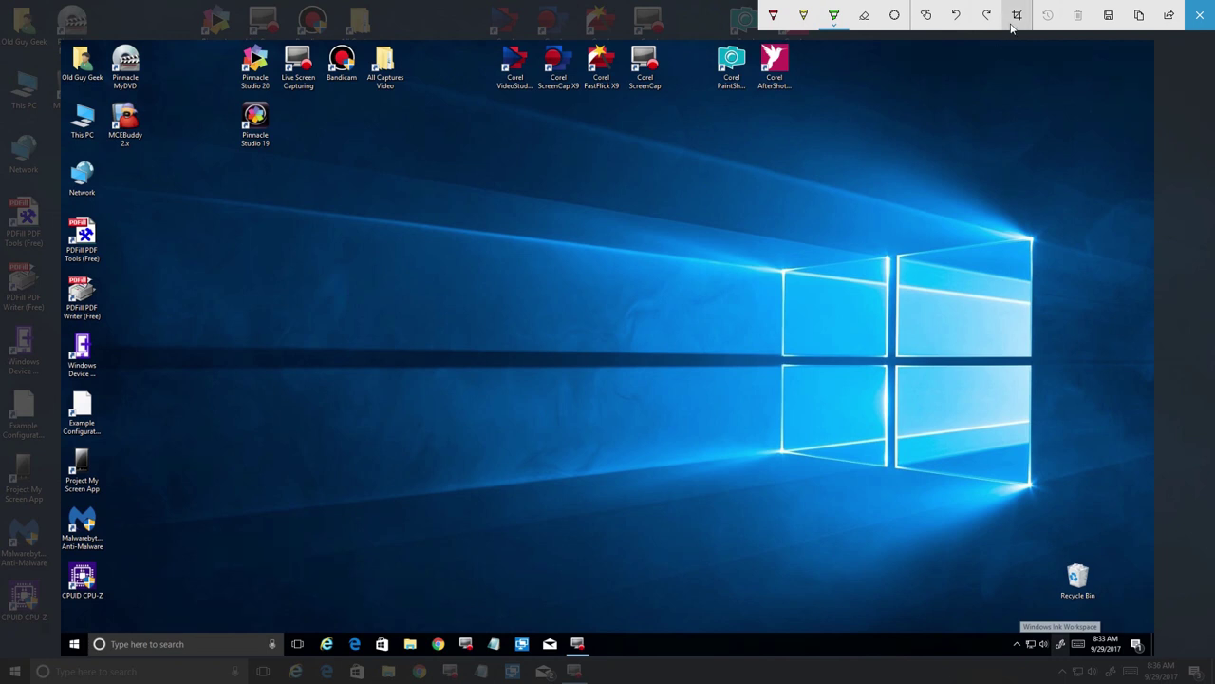
click(1015, 18)
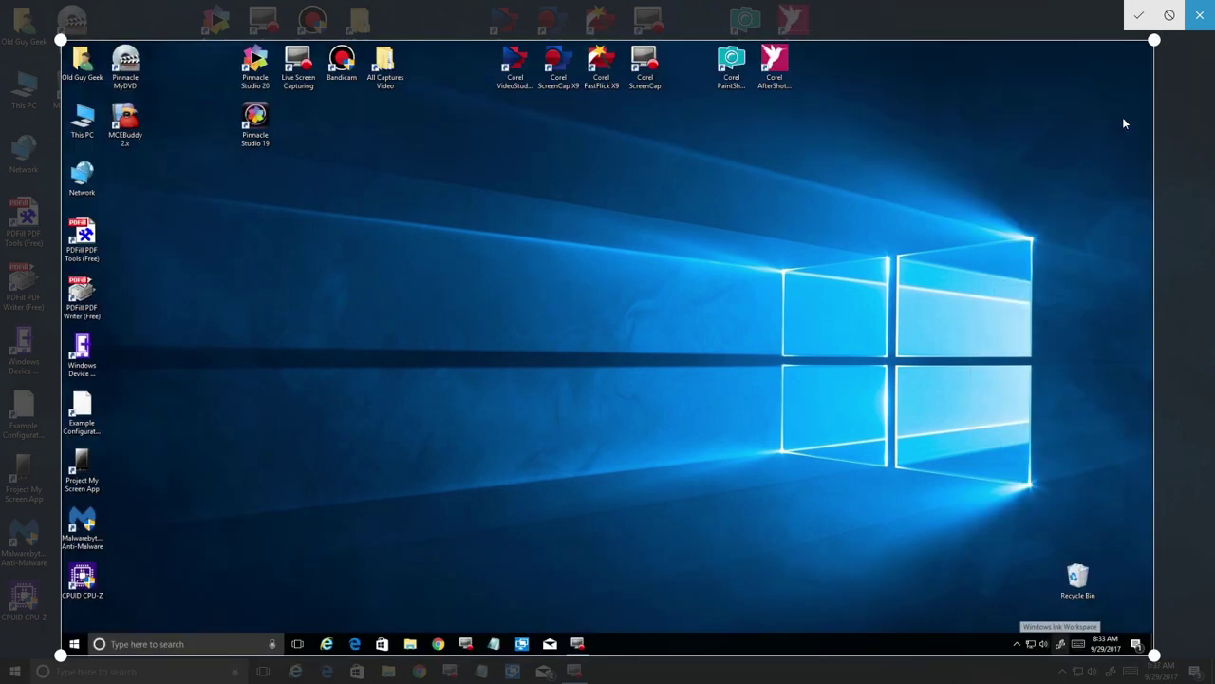
Pull the crop handles in around the top-left icon rows and apply the crop
drag(1154, 41, 467, 43)
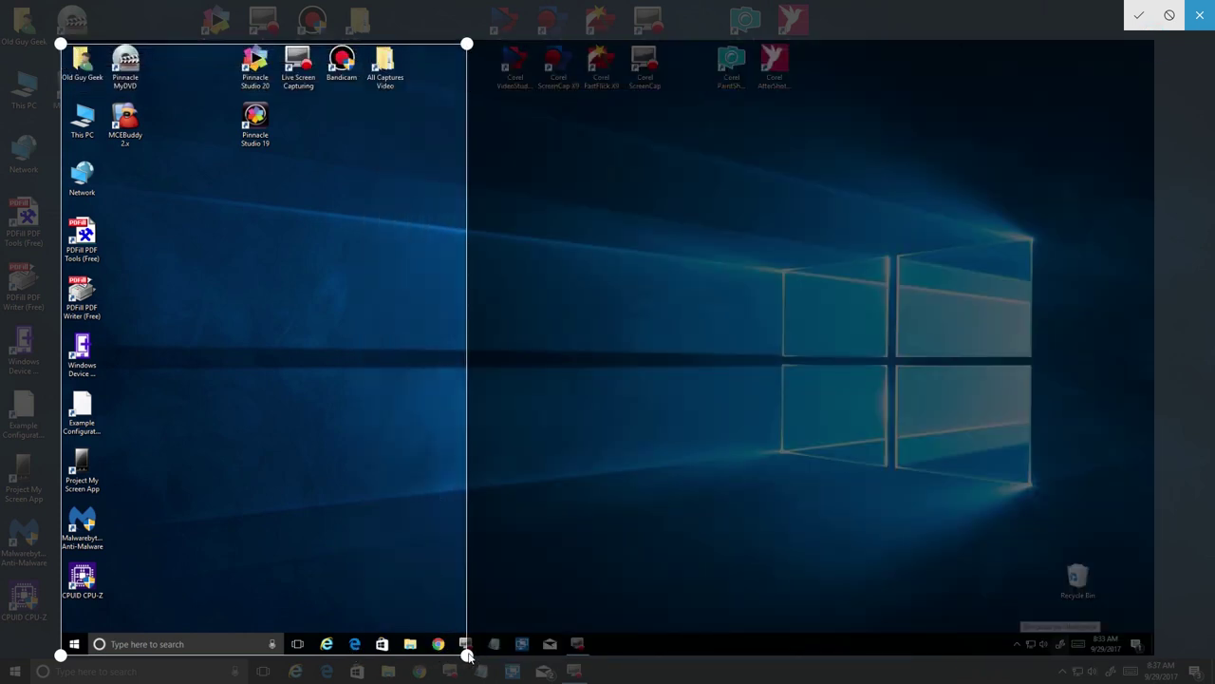
drag(466, 655, 509, 153)
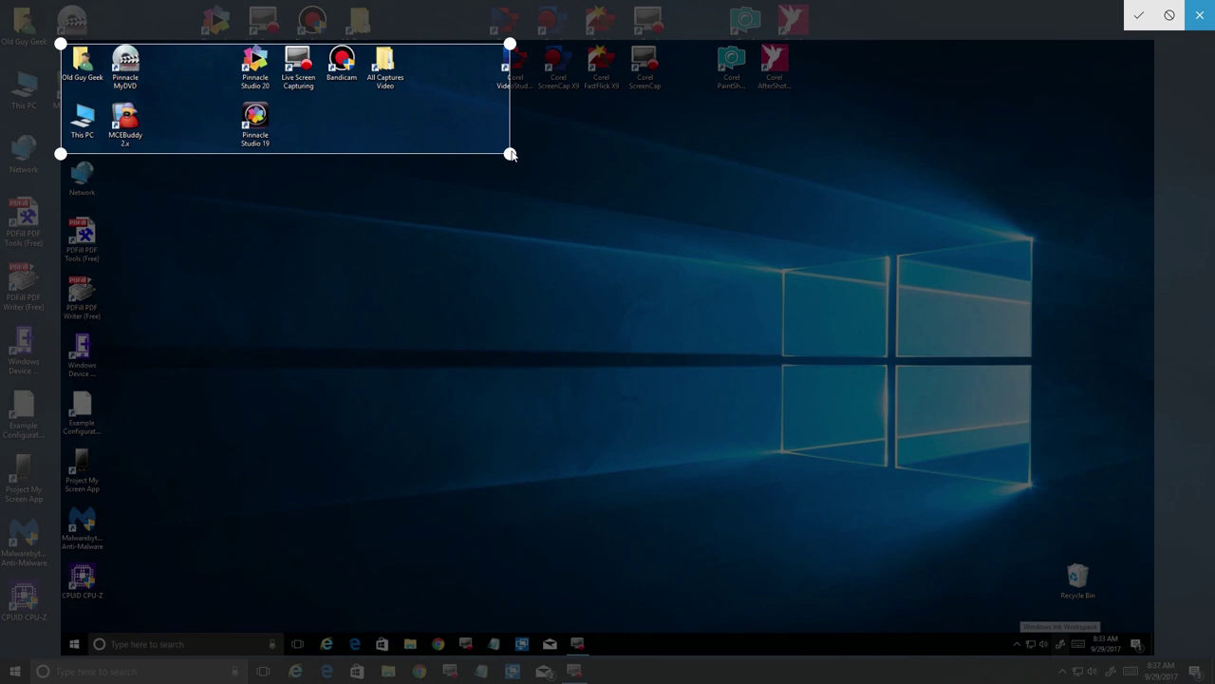
click(1139, 18)
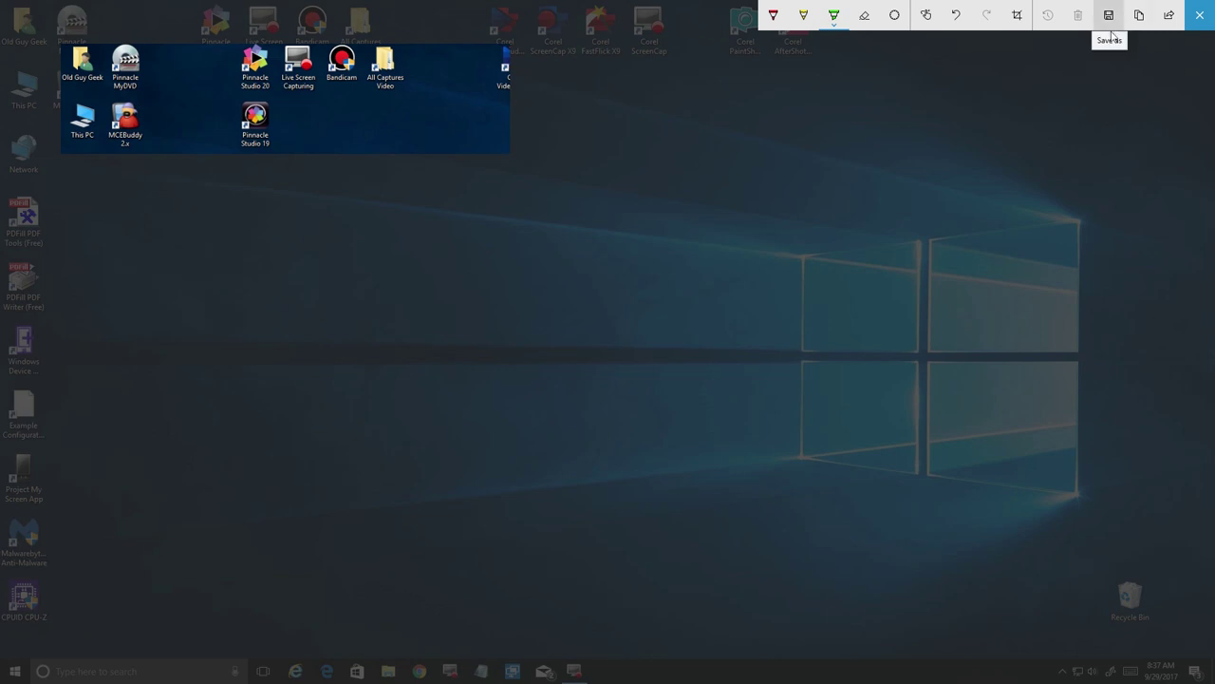
click(1111, 21)
click(1111, 19)
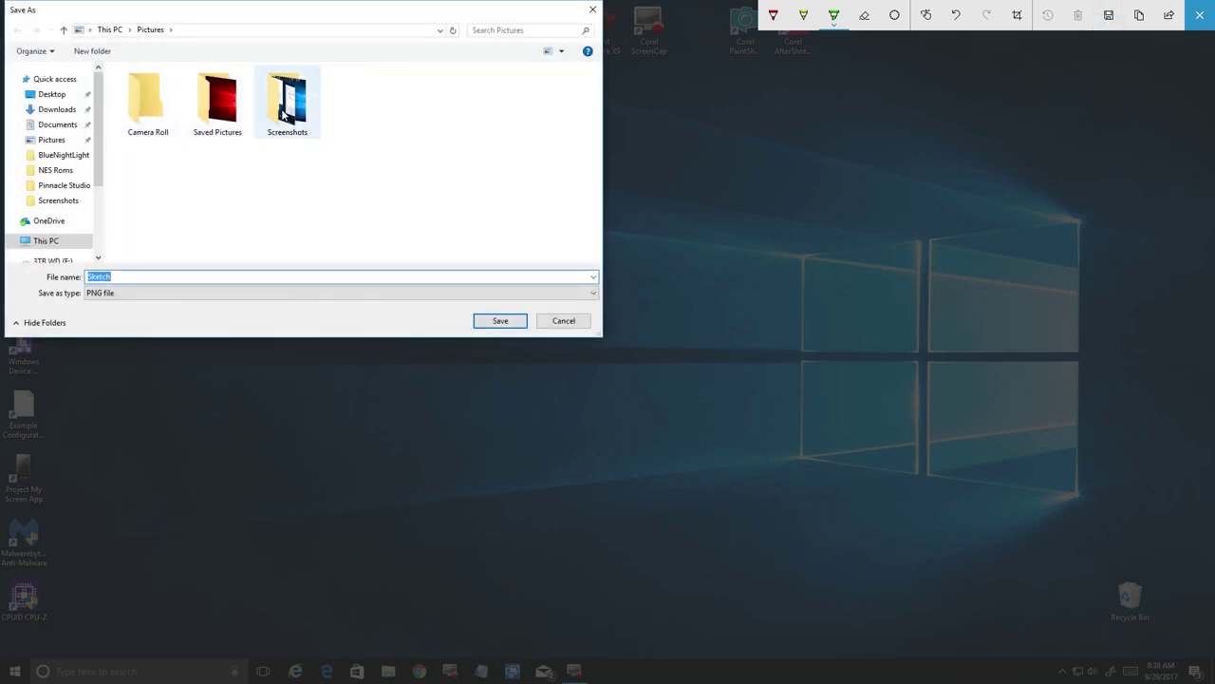
click(563, 321)
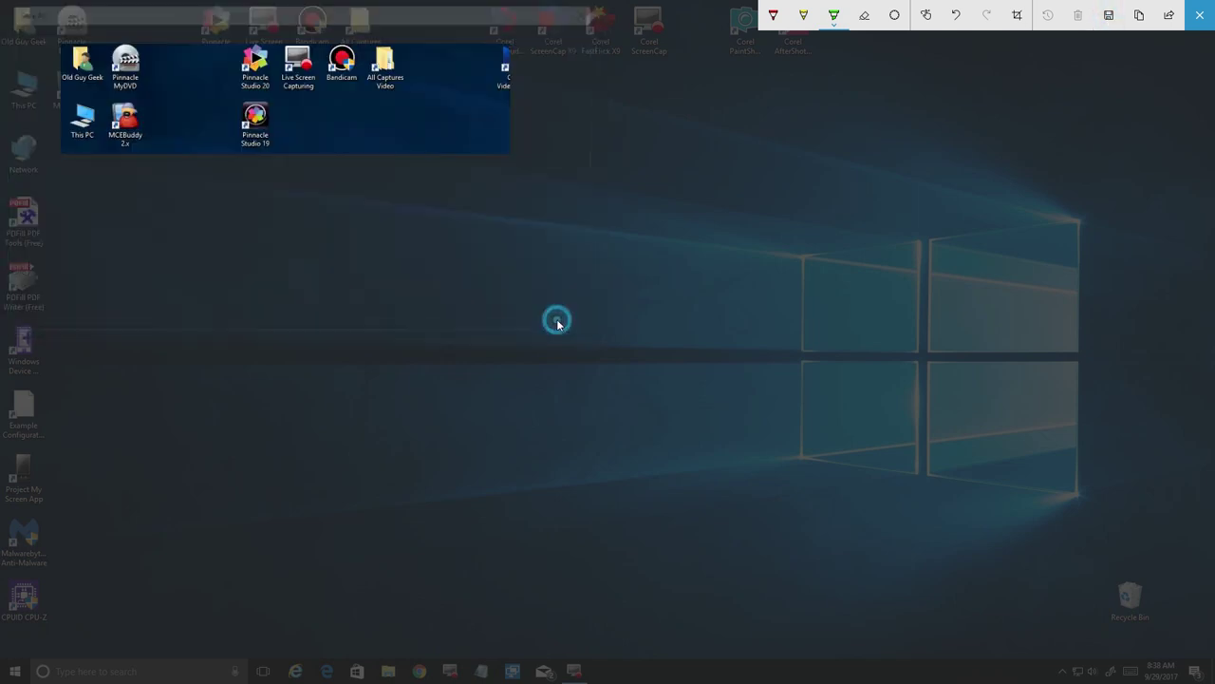
Copy the cropped sketch to the clipboard and preview the Share panel's apps before dismissing it
click(1139, 16)
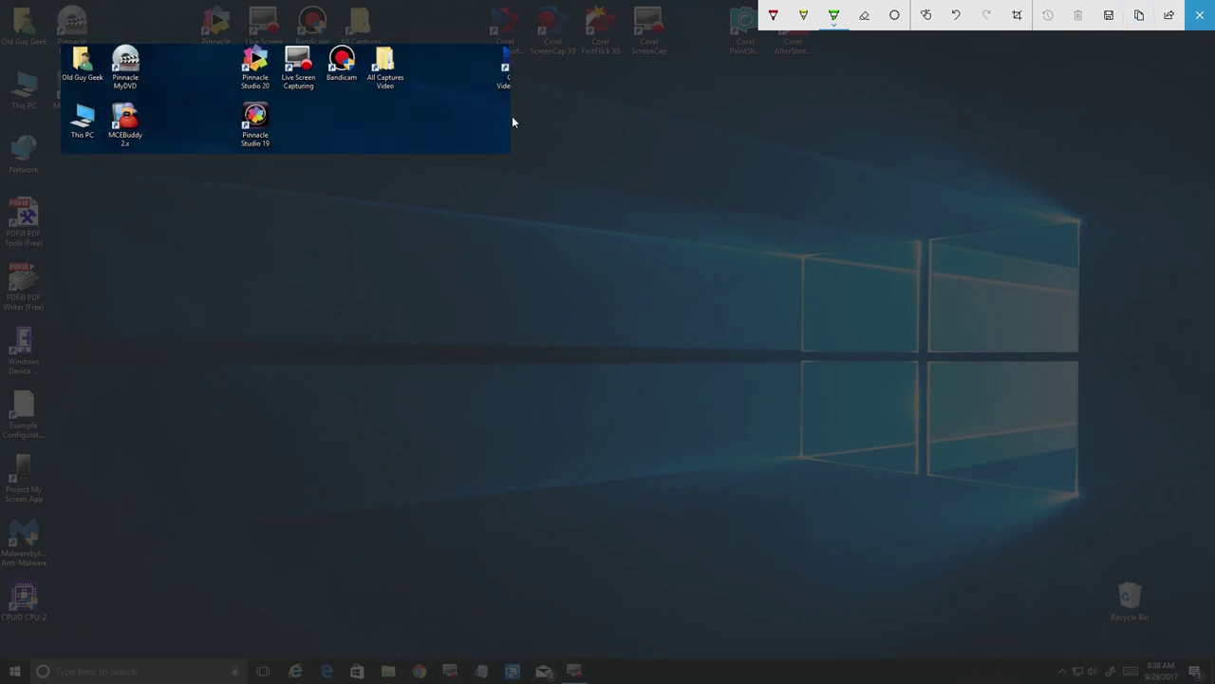
click(1169, 15)
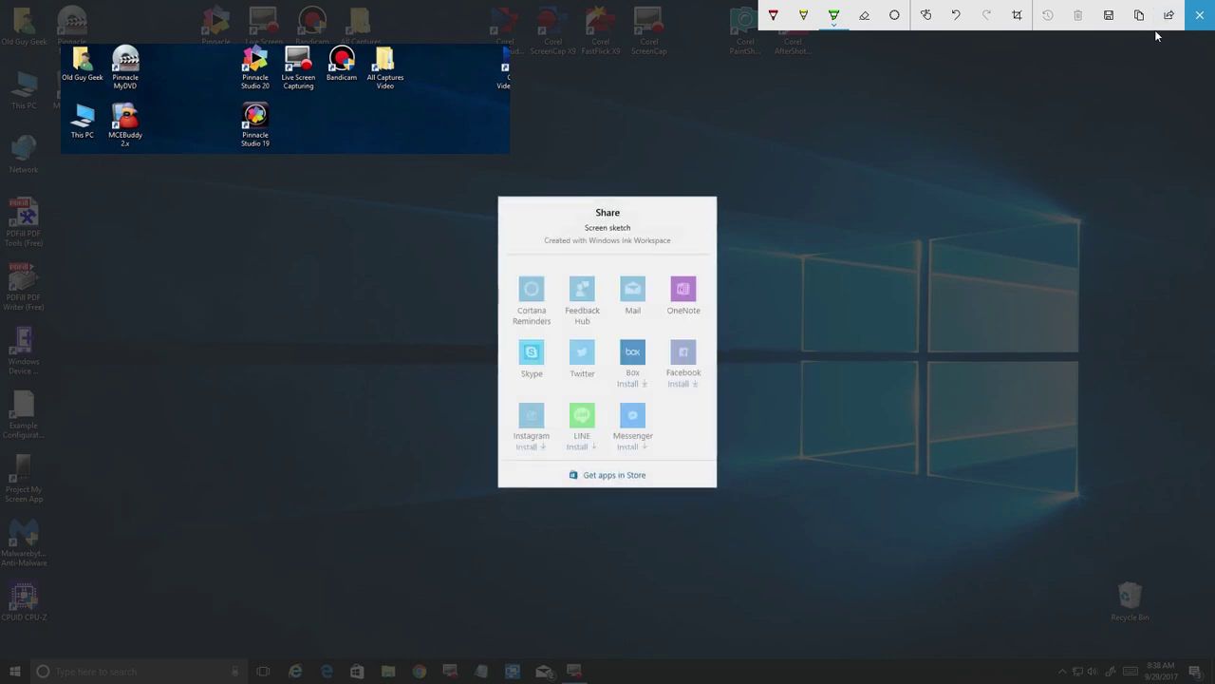
click(1072, 106)
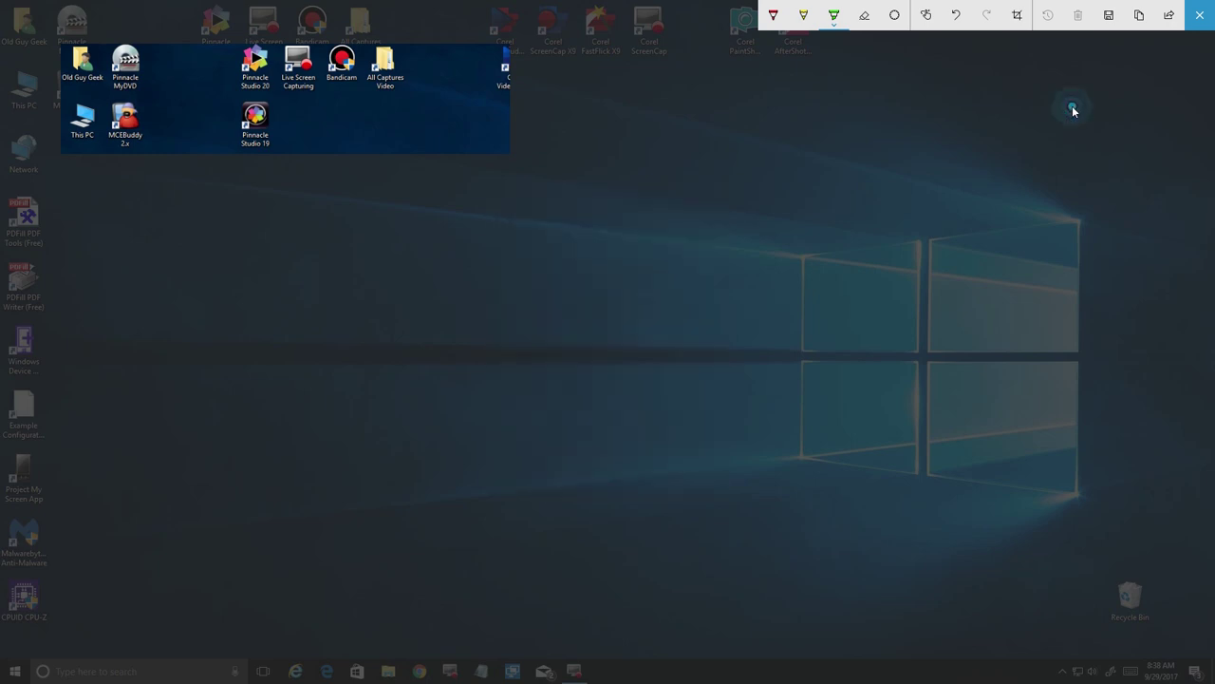
Close Screen Sketch to return to the plain desktop
click(1200, 15)
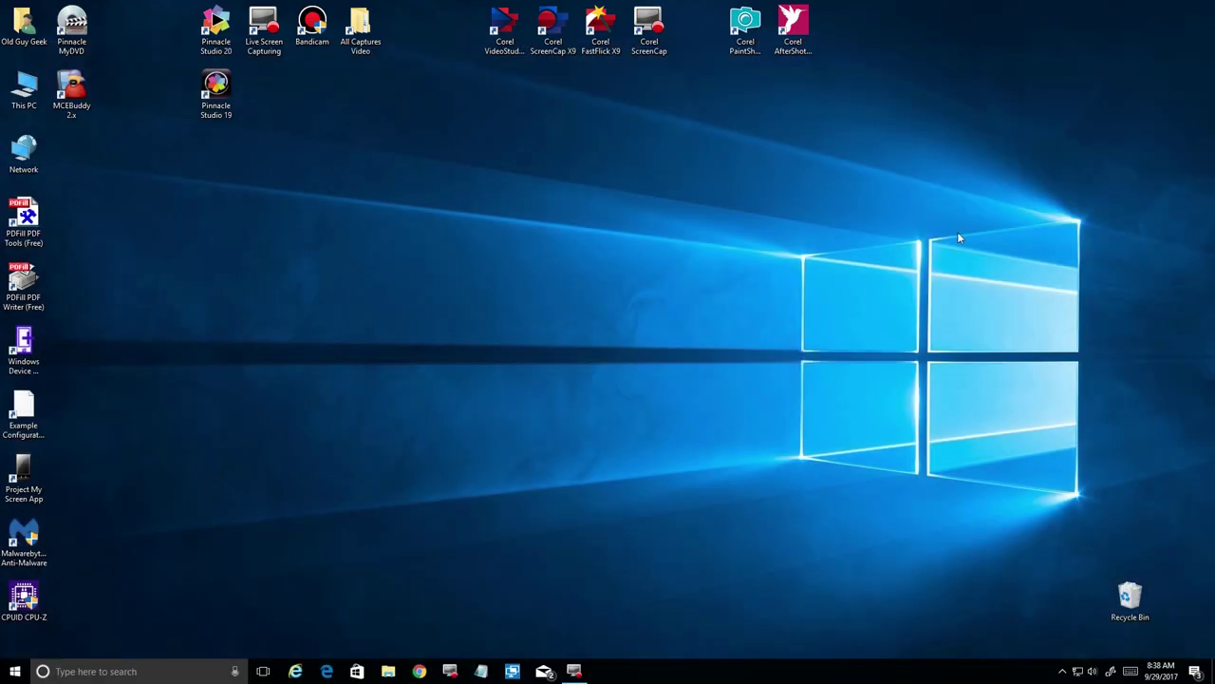